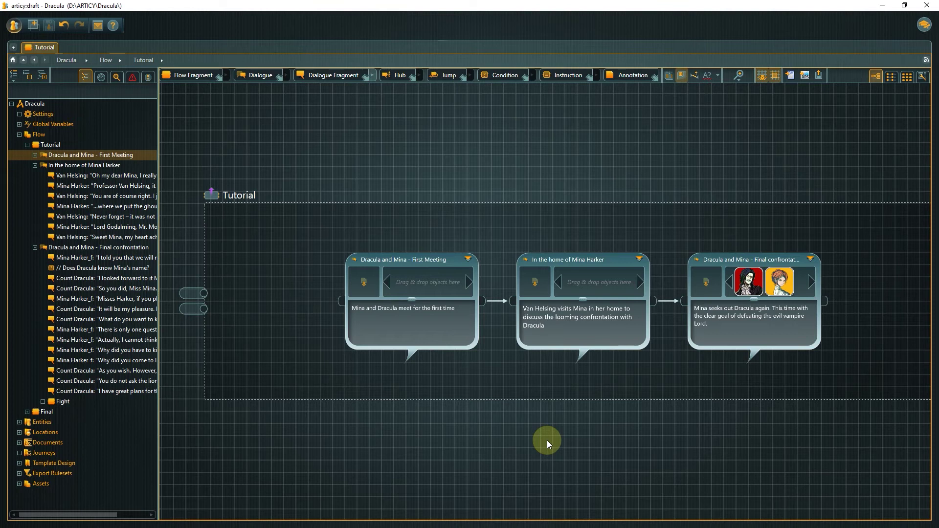
Open the "Dracula and Mina - Final confrontation" dialogue and set the speaker of the "I told you that we will meet again." fragment to Mina Harker
left_click(810, 263)
left_click(810, 261)
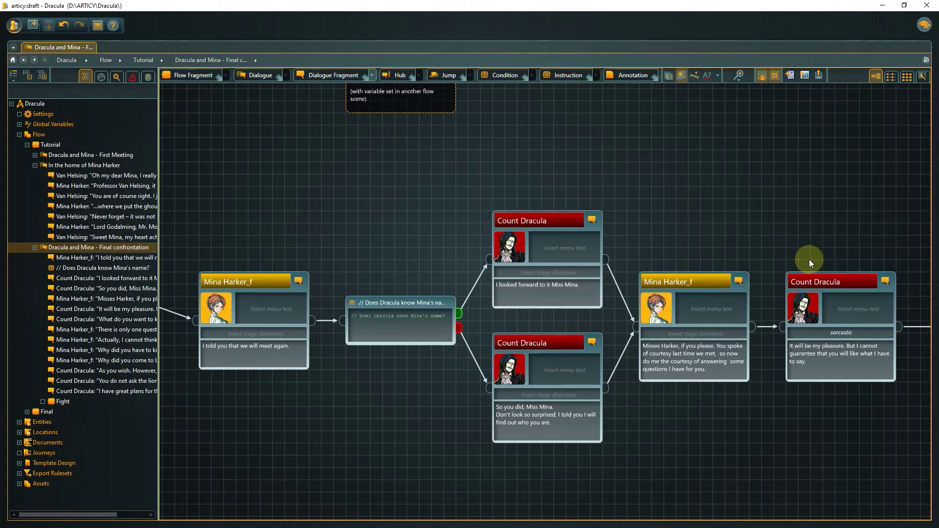
left_click(264, 282)
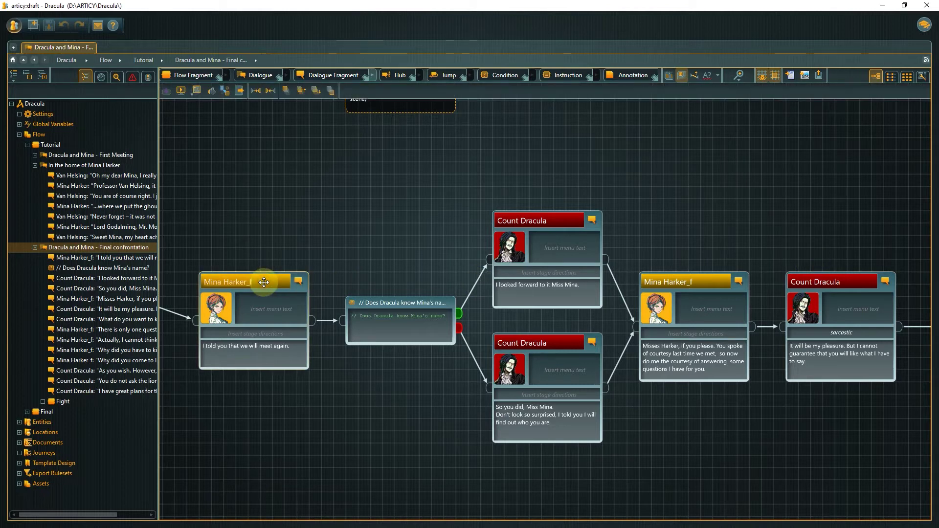
left_click(265, 283)
type("Mi")
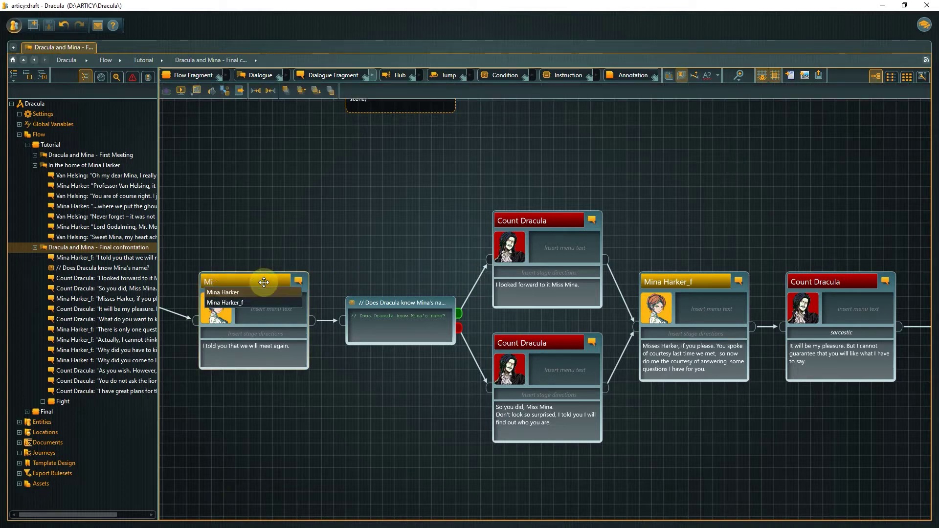
key("Return")
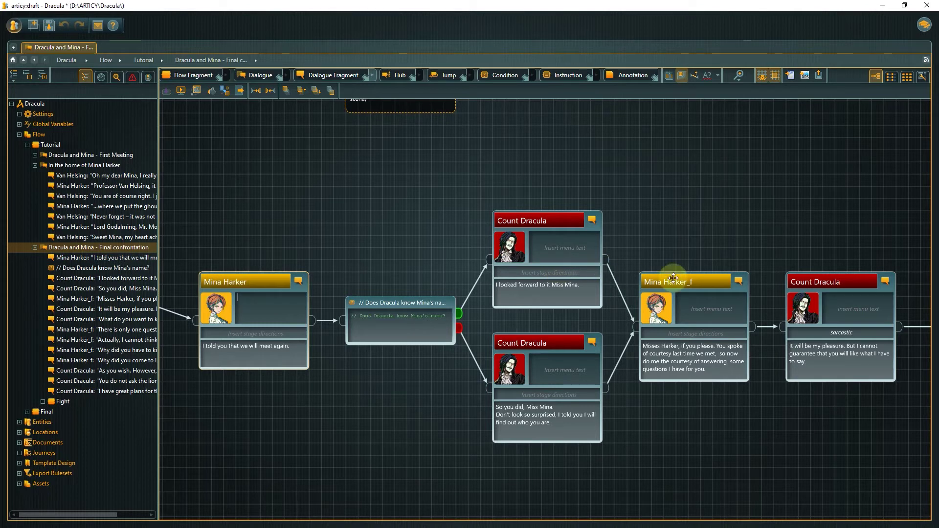
Set the speaker of the "Misses Harker, if you please" dialogue fragment to Mina Harker
left_click(706, 281)
left_click(706, 281)
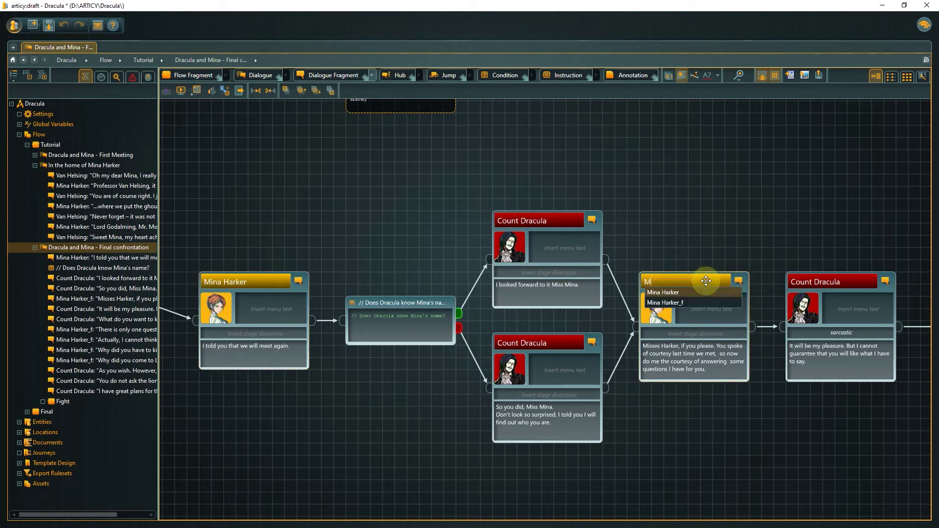
type("M")
key("Return")
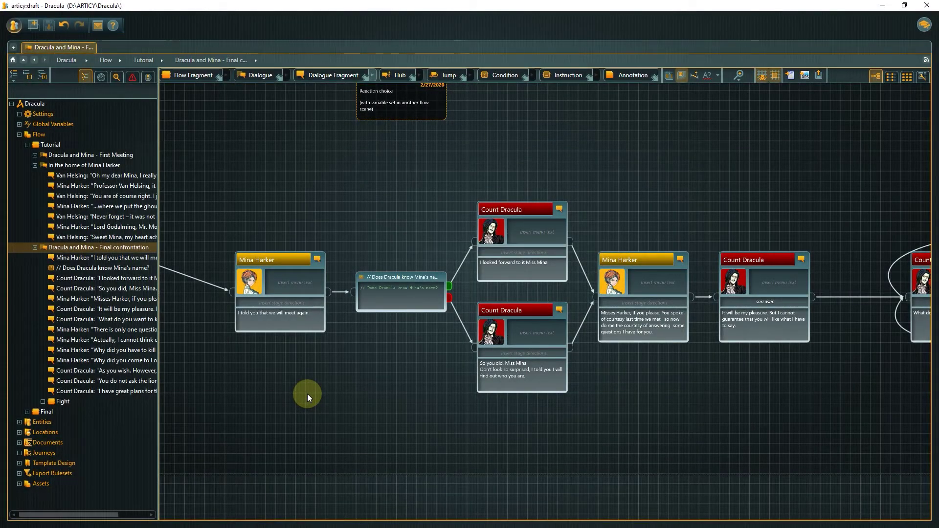
Examine the condition node about Mina's name and review the project's global variables
scroll(308, 394, "up", 3)
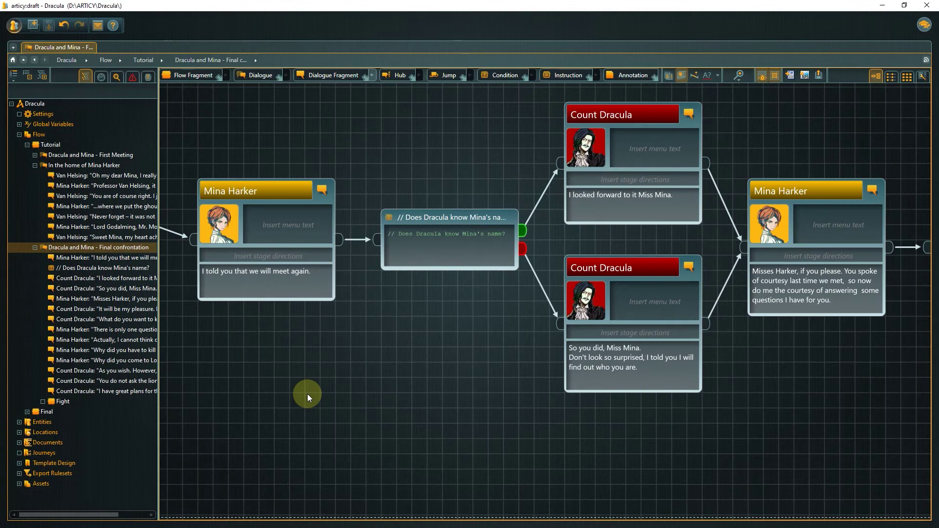
left_click_drag(333, 381, 398, 421)
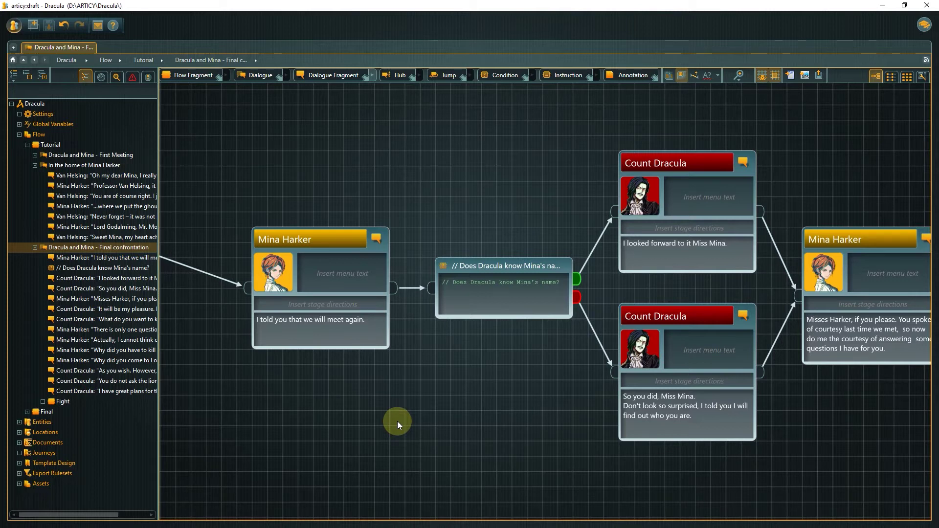
scroll(398, 421, "up", 2)
left_click_drag(528, 373, 518, 423)
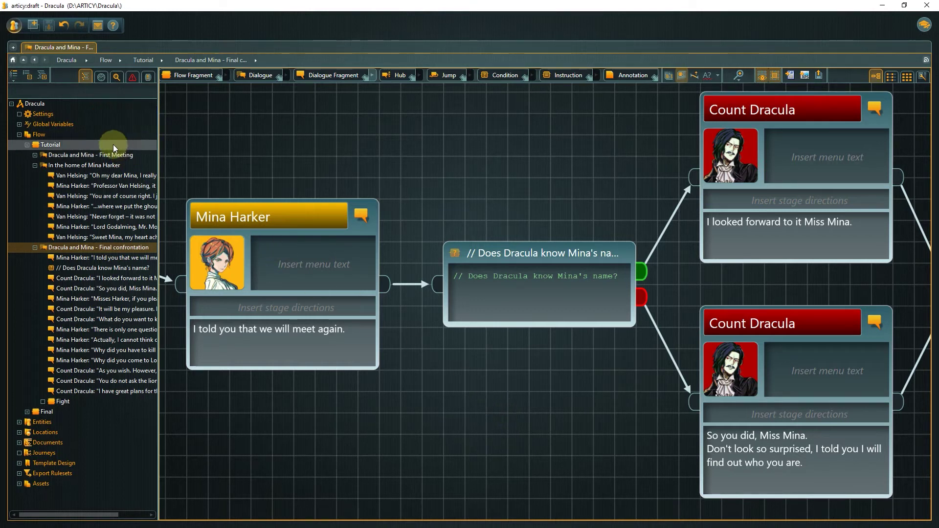
left_click(67, 124)
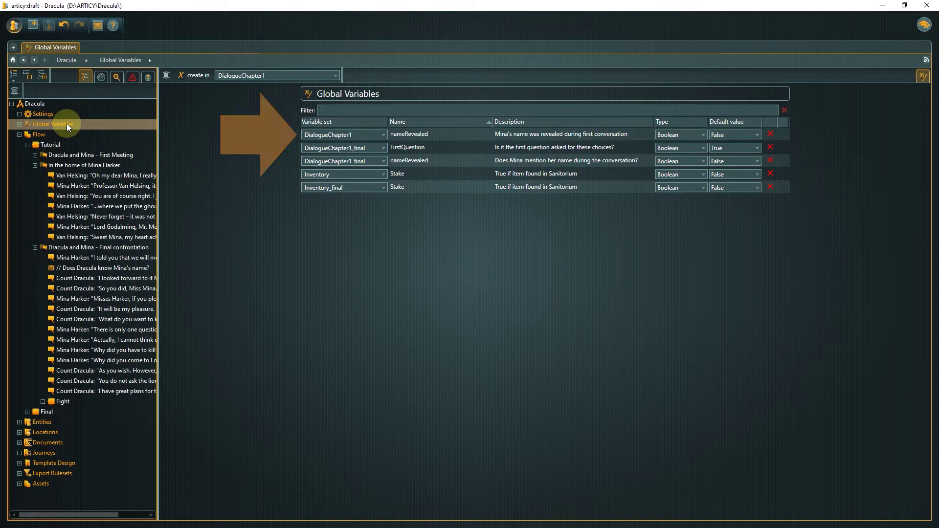
Add the expression DialogueChapter1.nameRevealed == true below the comment in the "Does Dracula know Mina's name?" condition node
left_click(125, 268)
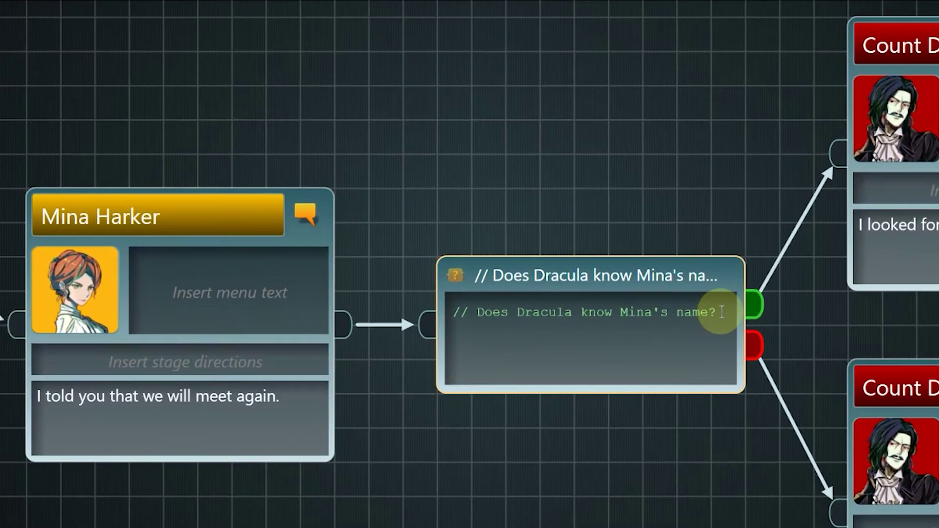
left_click(629, 291)
key("Return")
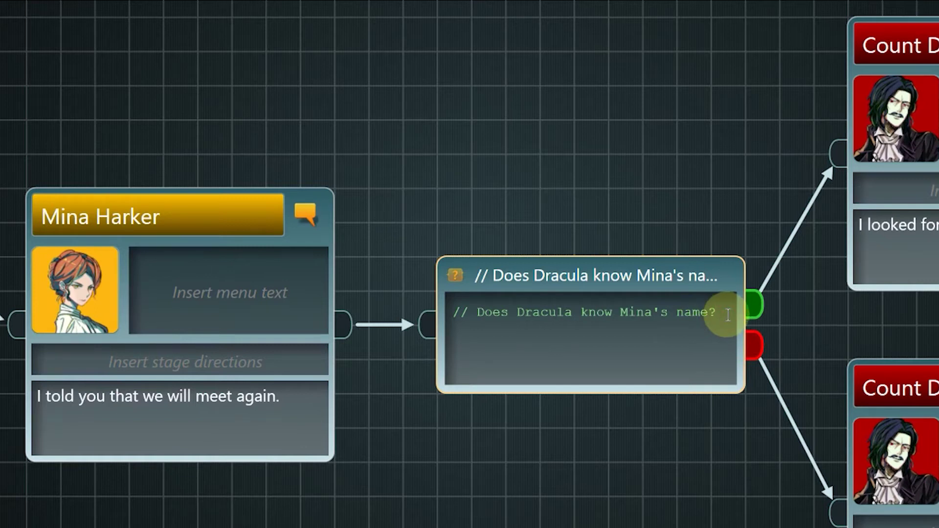
type("D")
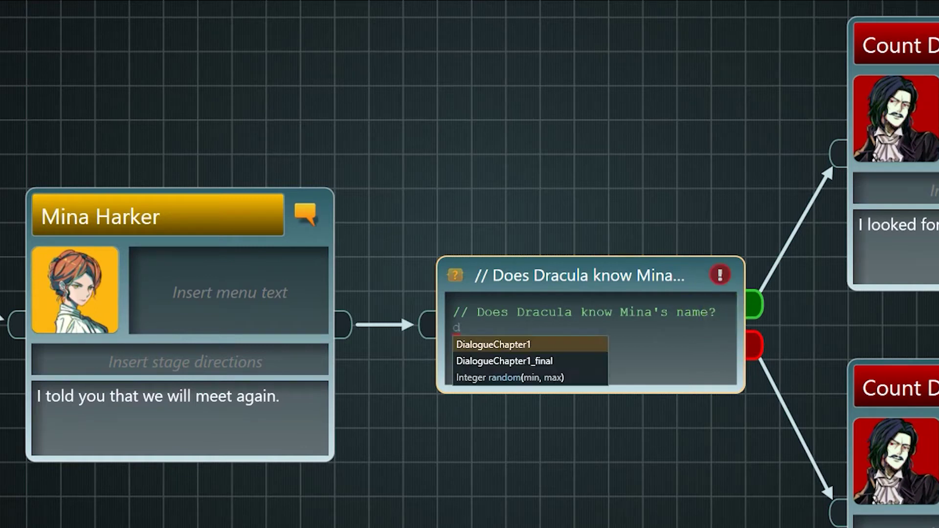
key("Return")
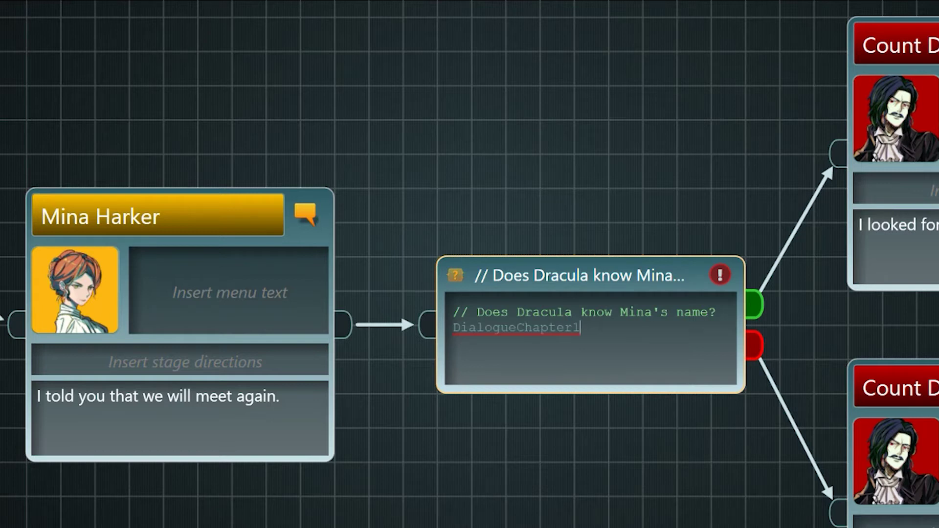
type(".")
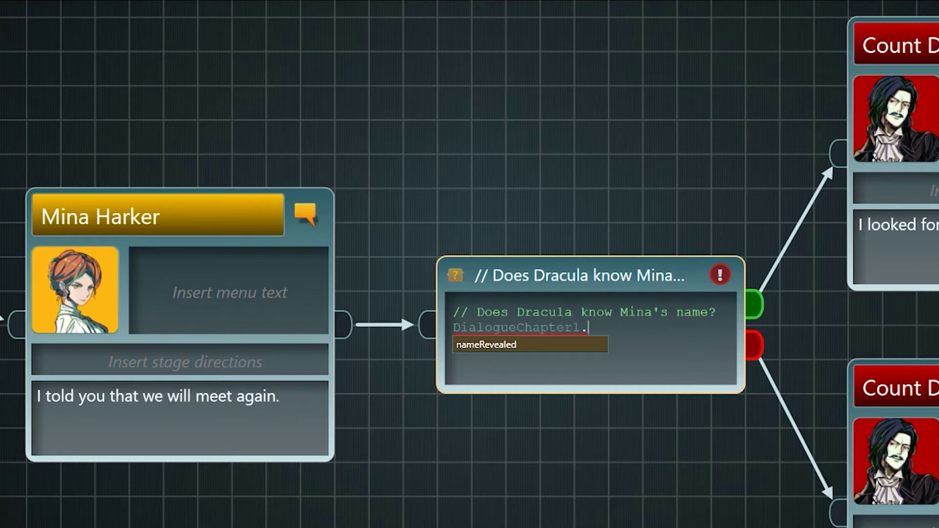
key("Return")
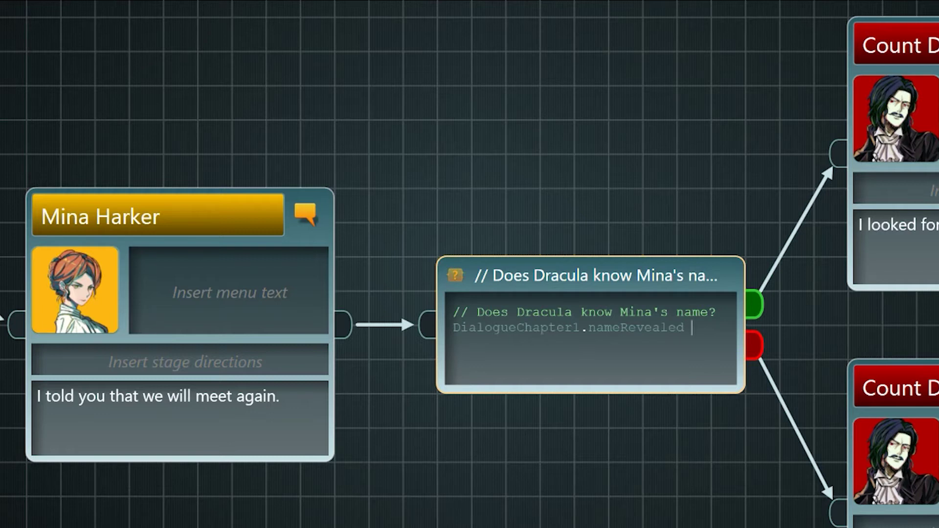
type("==")
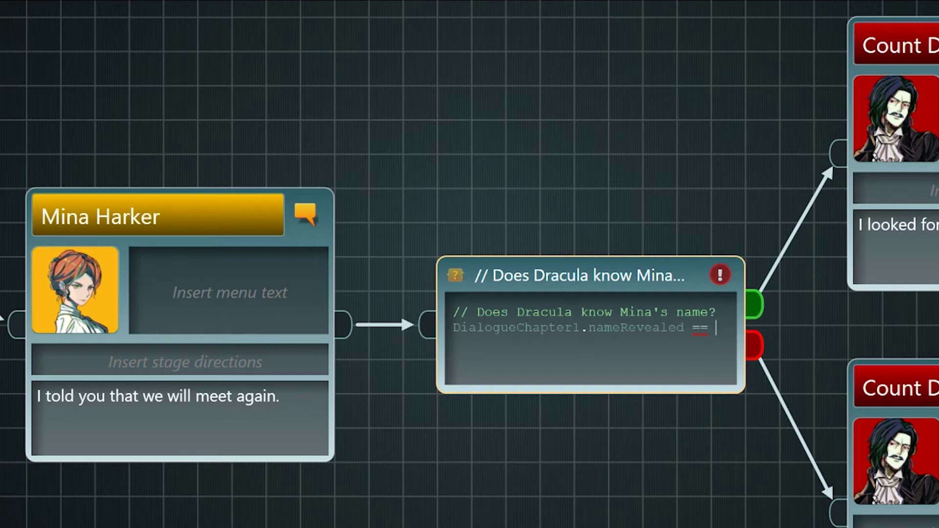
type("true")
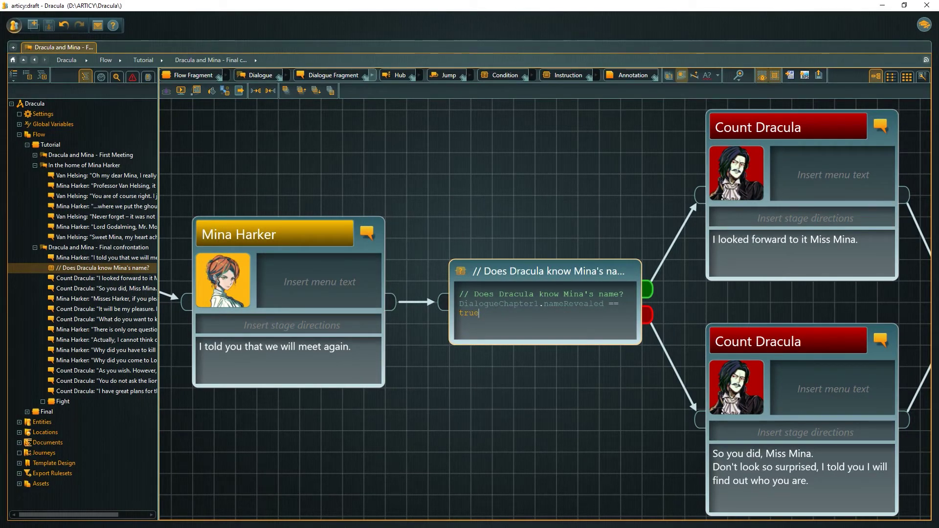
Examine the dialogue flow after the condition node, up to Mina's question choices and their marked input pins
left_click_drag(621, 176, 404, 171)
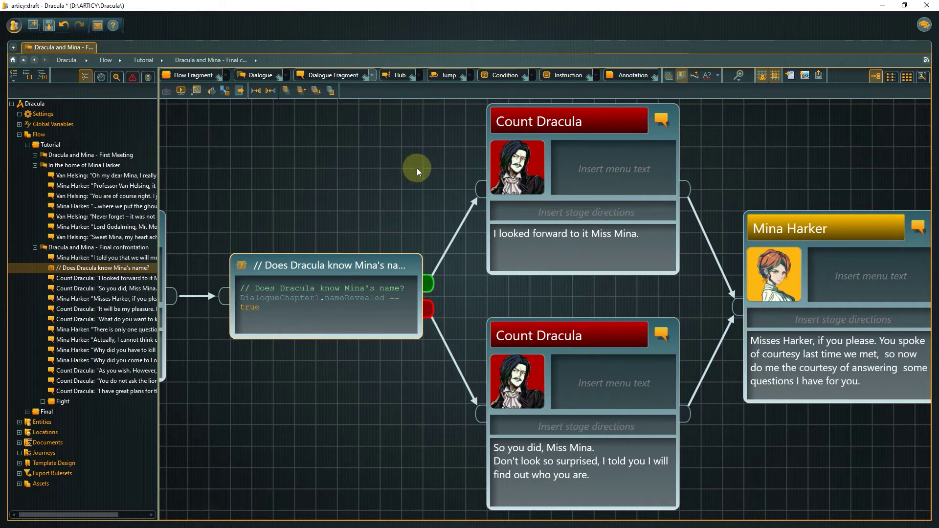
left_click_drag(421, 164, 174, 162)
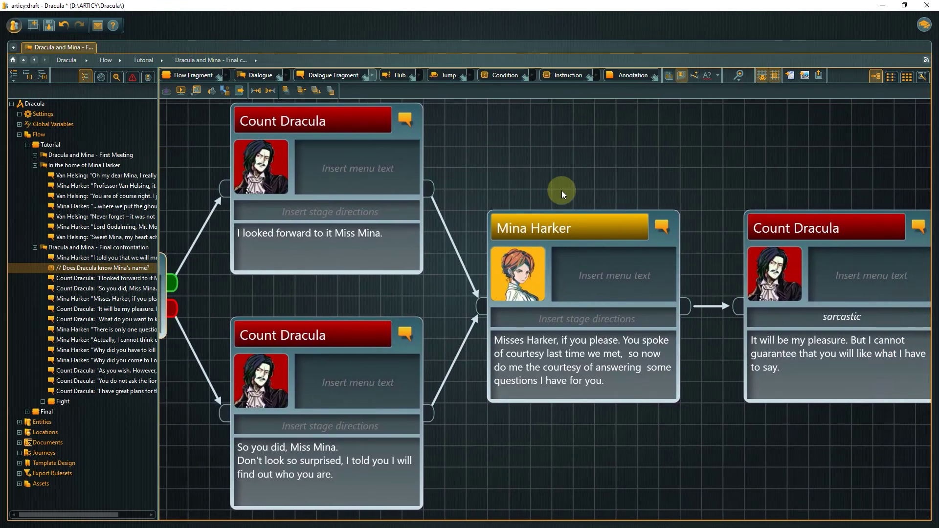
scroll(562, 190, "down", 3)
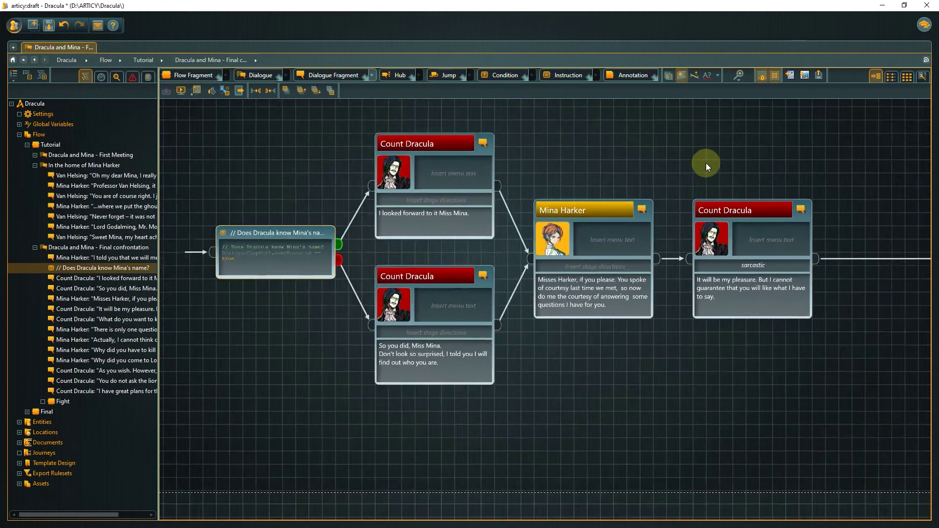
scroll(706, 167, "down", 2)
left_click_drag(721, 153, 295, 243)
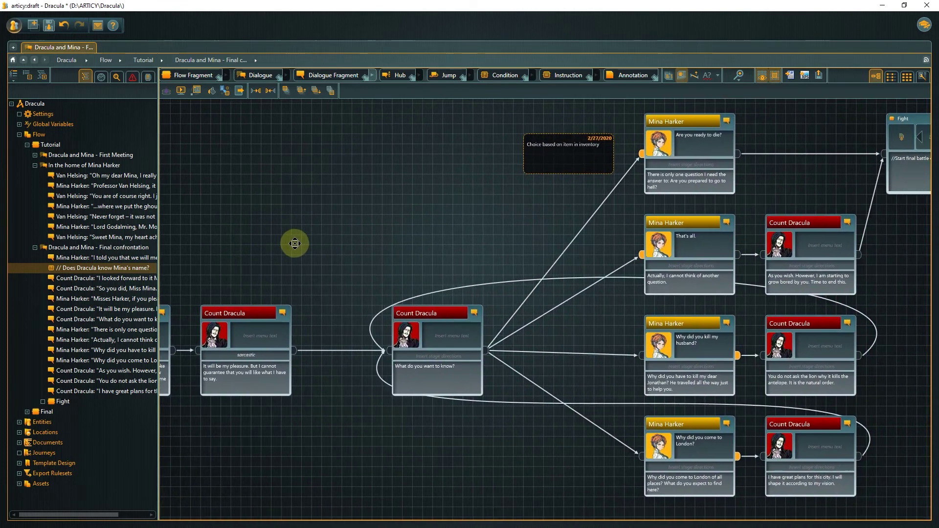
left_click_drag(427, 201, 399, 202)
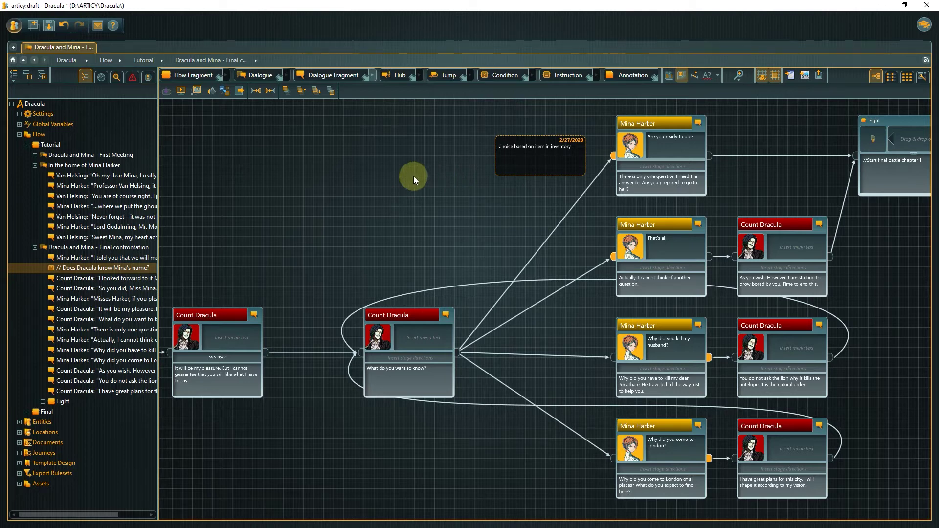
scroll(413, 176, "up", 3)
left_click_drag(570, 181, 419, 237)
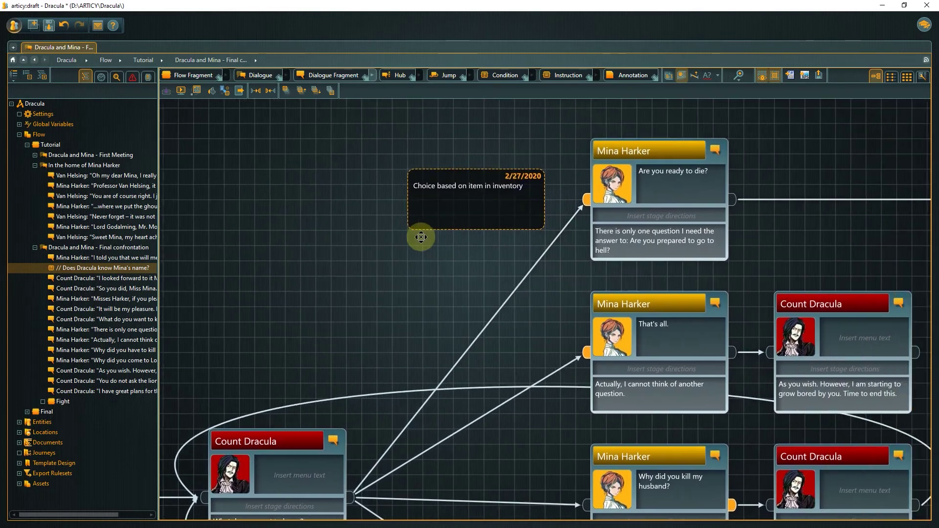
scroll(419, 237, "up", 2)
left_click_drag(499, 248, 292, 258)
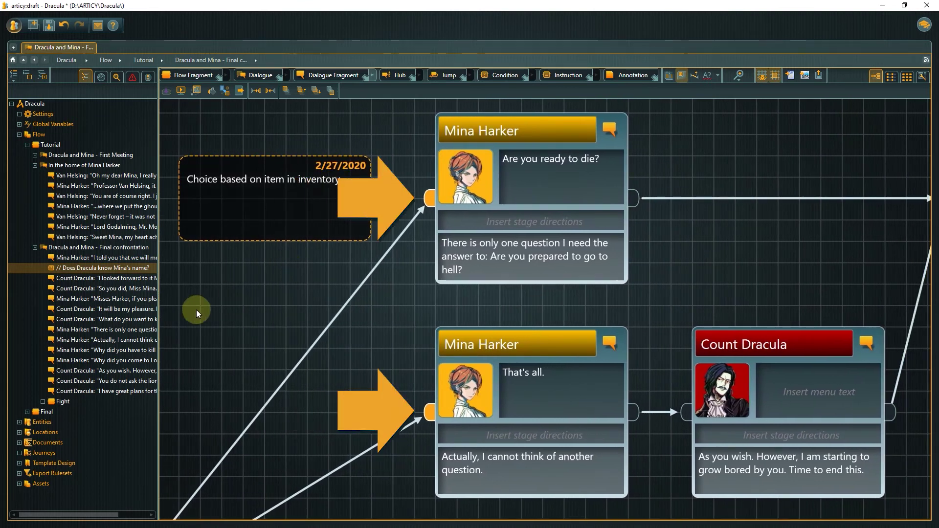
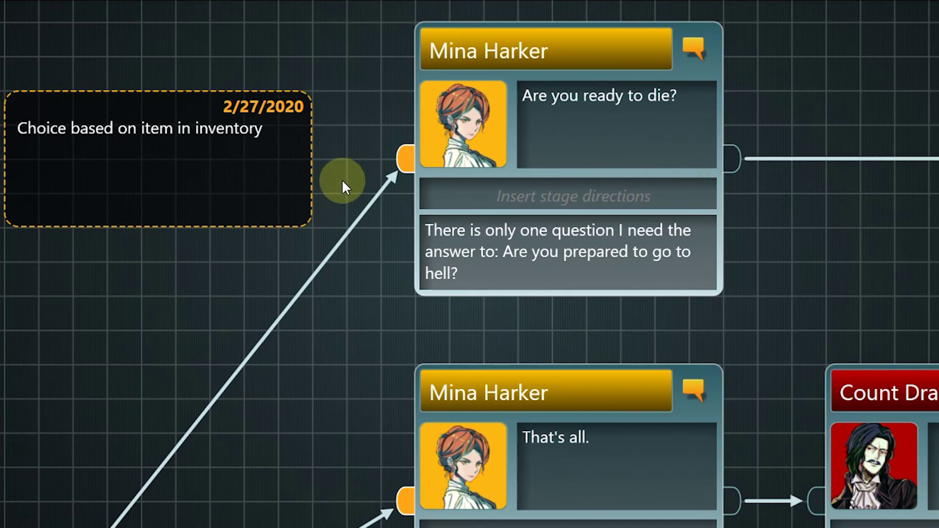
Add the condition Inventory.Stake == true below the comment in the input pin of the "Are you ready to die?" fragment
mouse_move(430, 202)
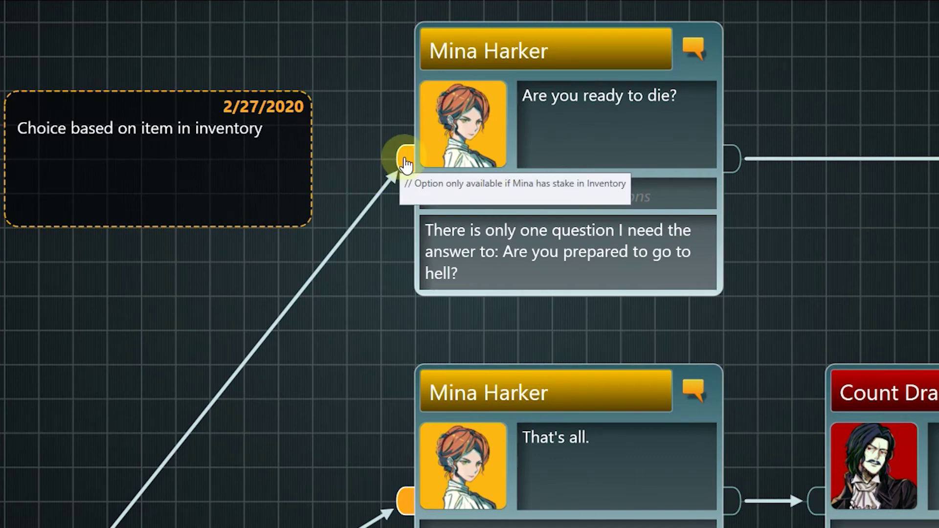
double_click(405, 164)
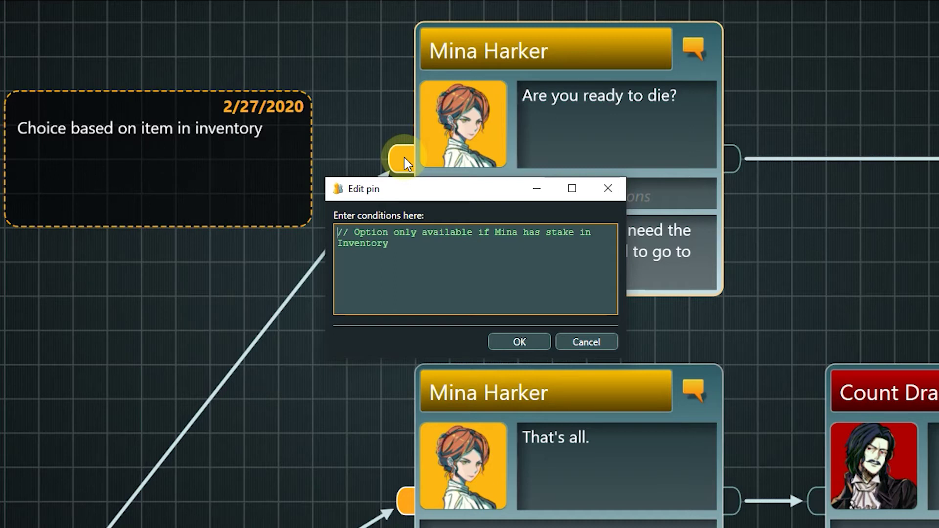
left_click(392, 244)
key("Return")
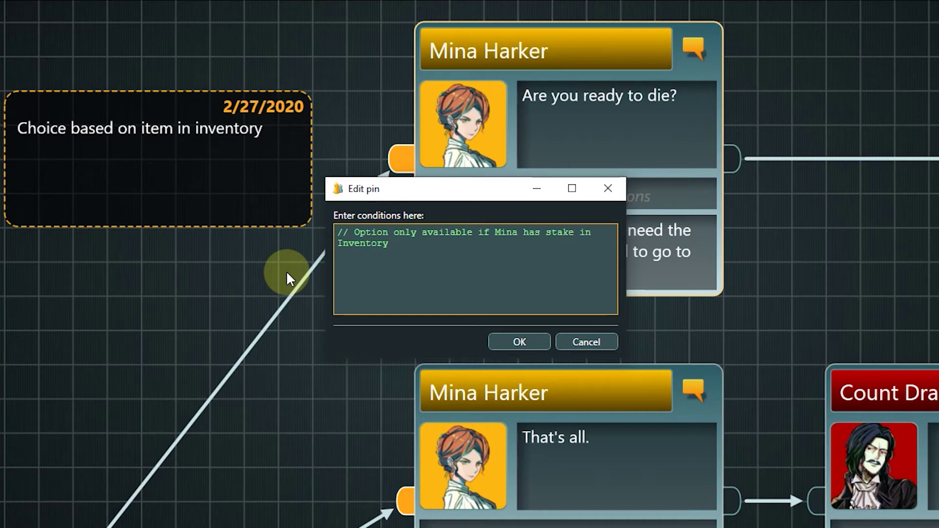
key("ctrl+space")
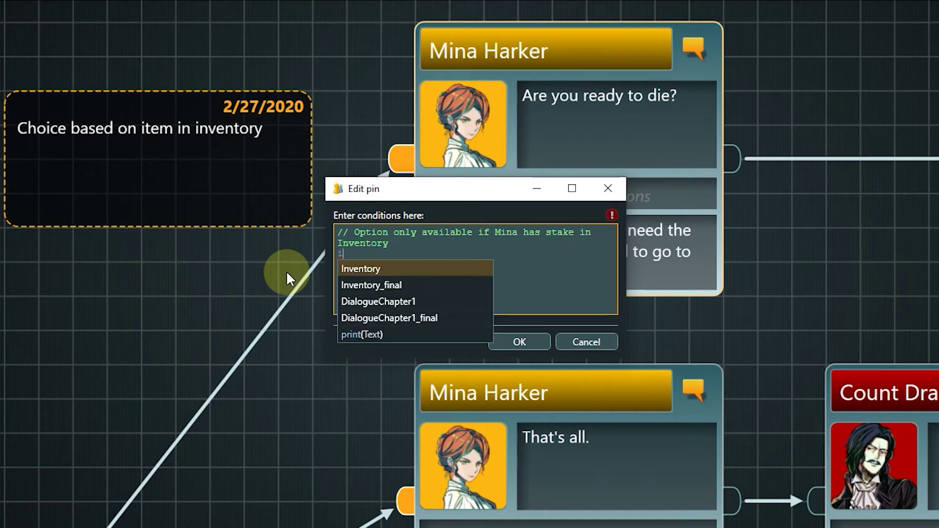
key("Return")
type(".S")
key("Return")
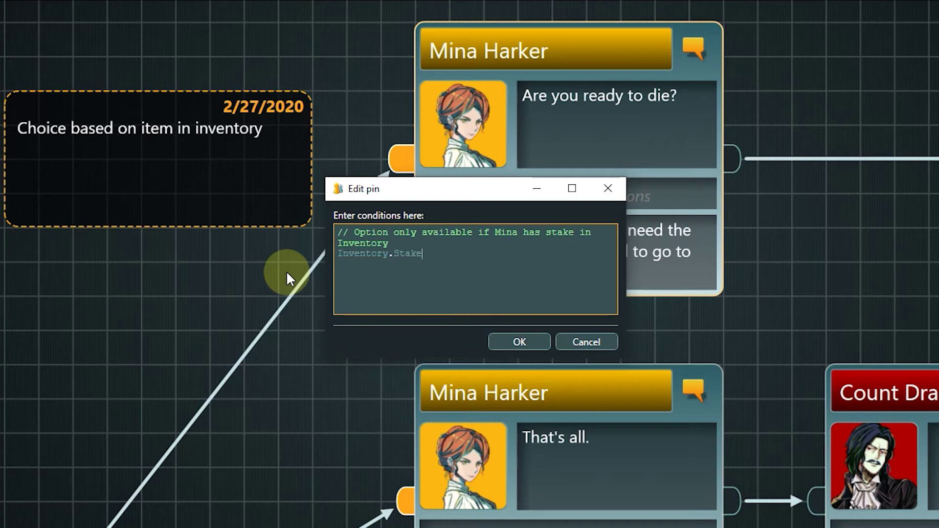
type("== true")
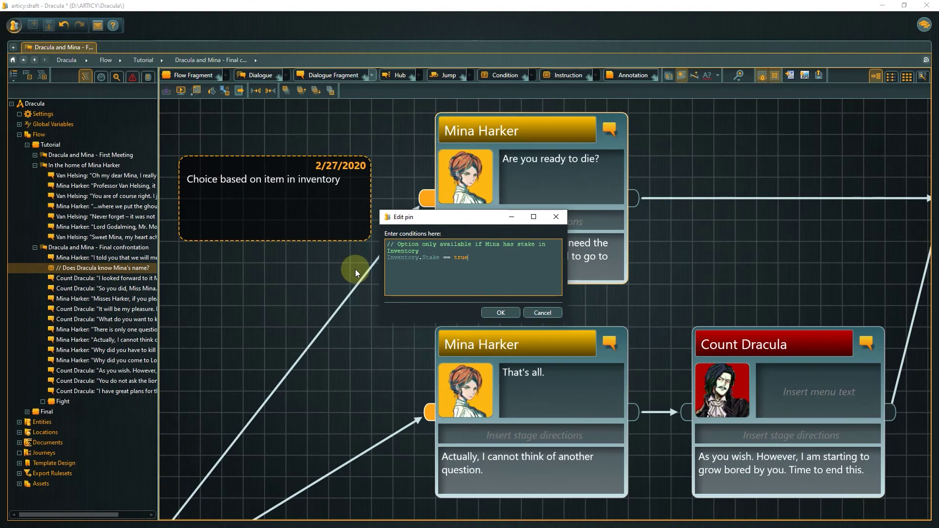
left_click(500, 313)
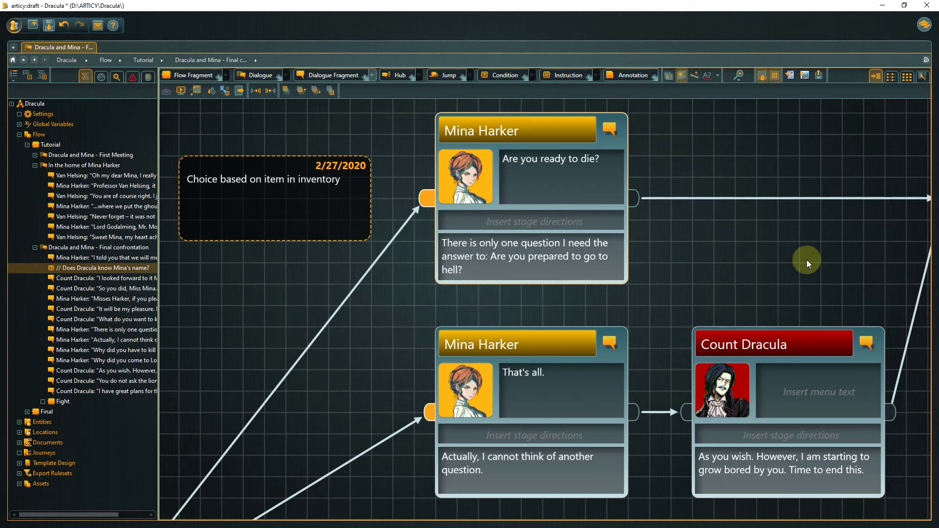
Examine the flow leading to the Fight fragment and the condition comment in the input pin of Mina's "That's all." fragment
left_click_drag(809, 259, 517, 261)
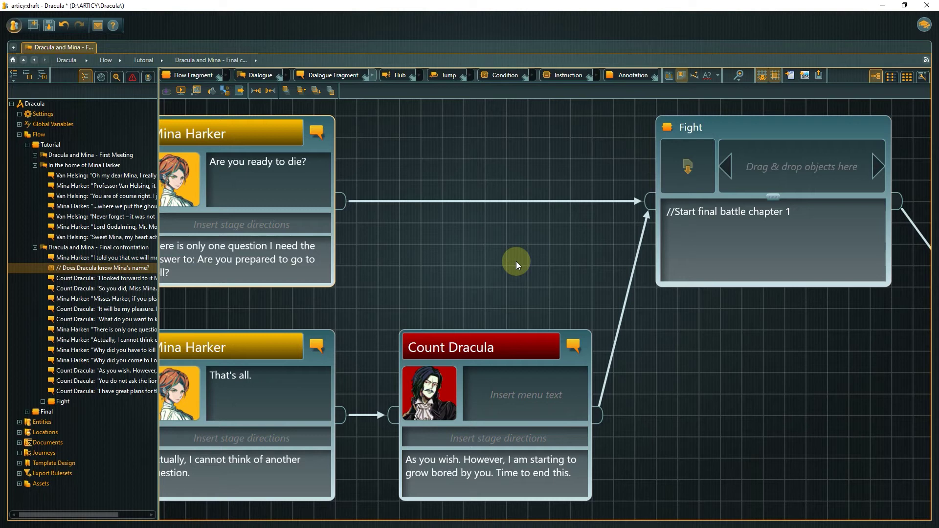
left_click_drag(363, 300, 686, 228)
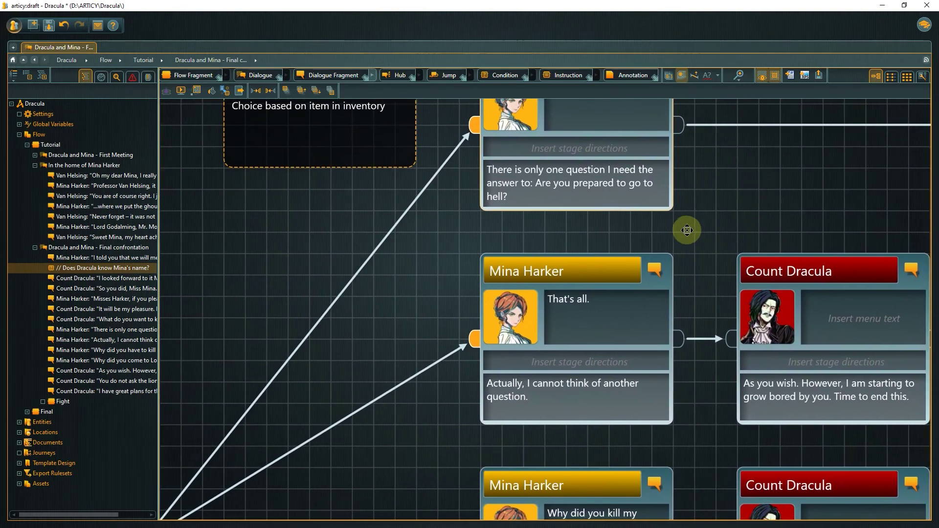
mouse_move(483, 341)
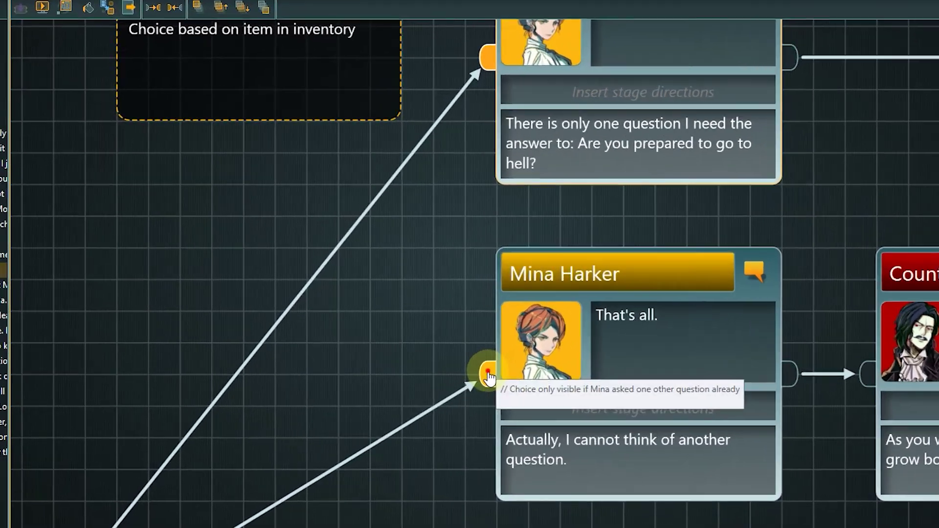
double_click(488, 377)
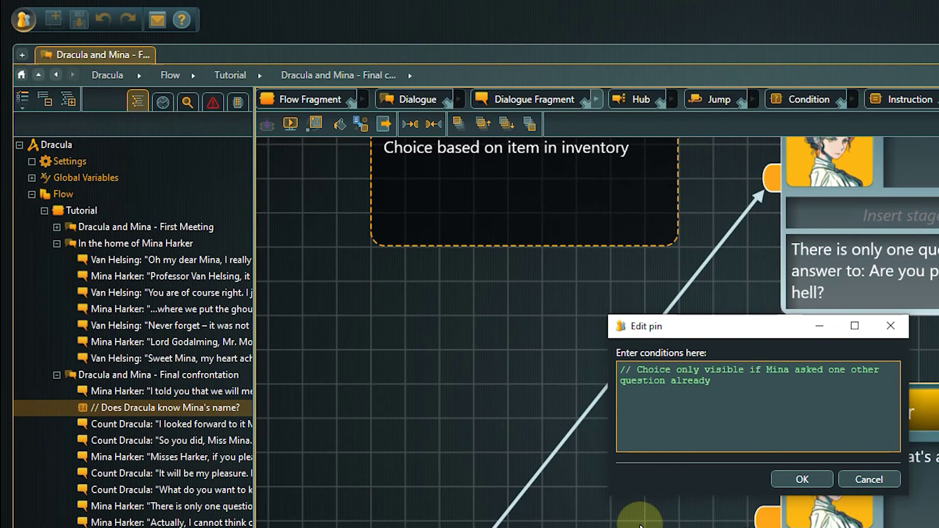
left_click(865, 479)
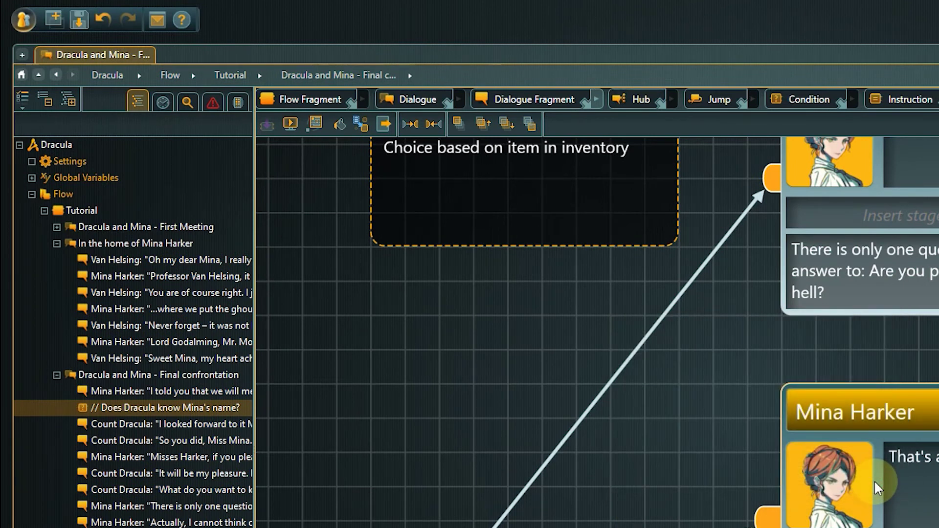
Create a new global variable named firstQuestion in the DialogueChapter1 variable set
left_click(31, 178)
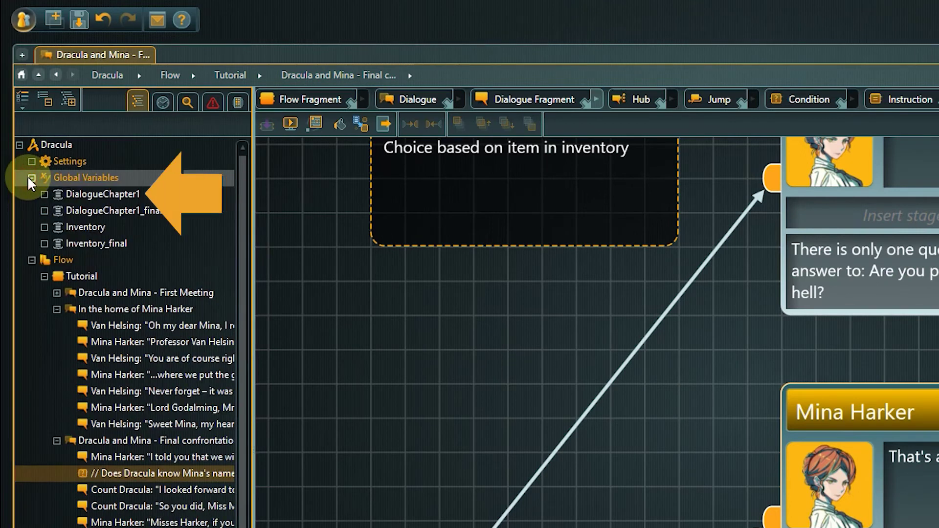
double_click(77, 194)
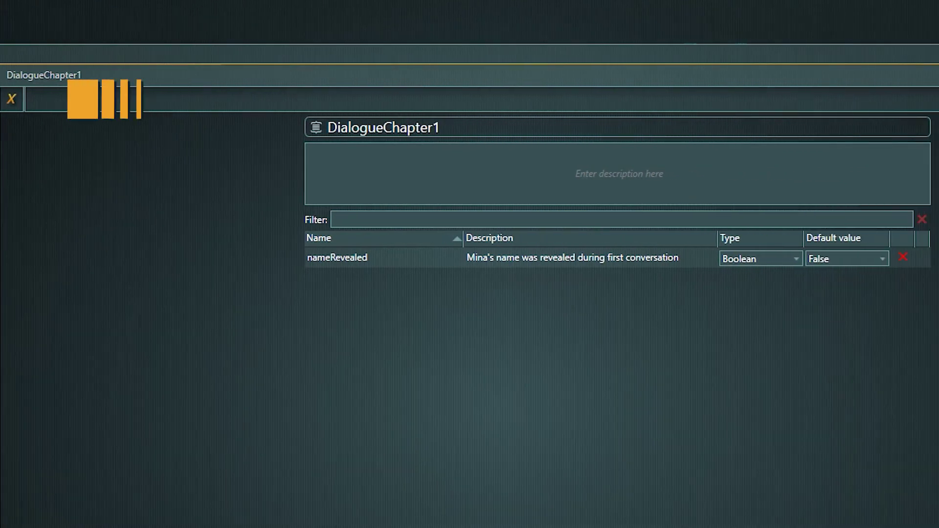
left_click(10, 102)
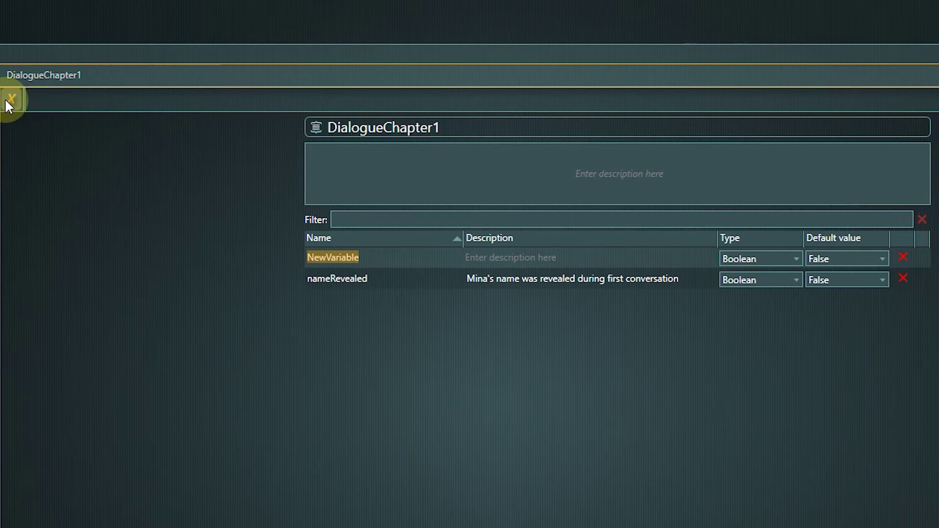
type("firs")
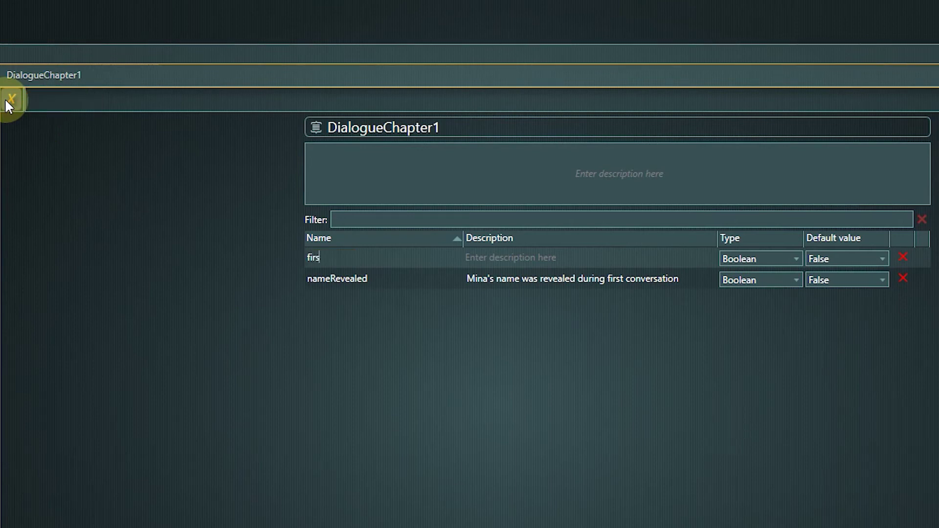
type("tQuestion")
Describe firstQuestion as "Is this the first question Mina asks in the Final confrontation dialogue?" and set its default value to True
key("Tab")
type("Is this the first que")
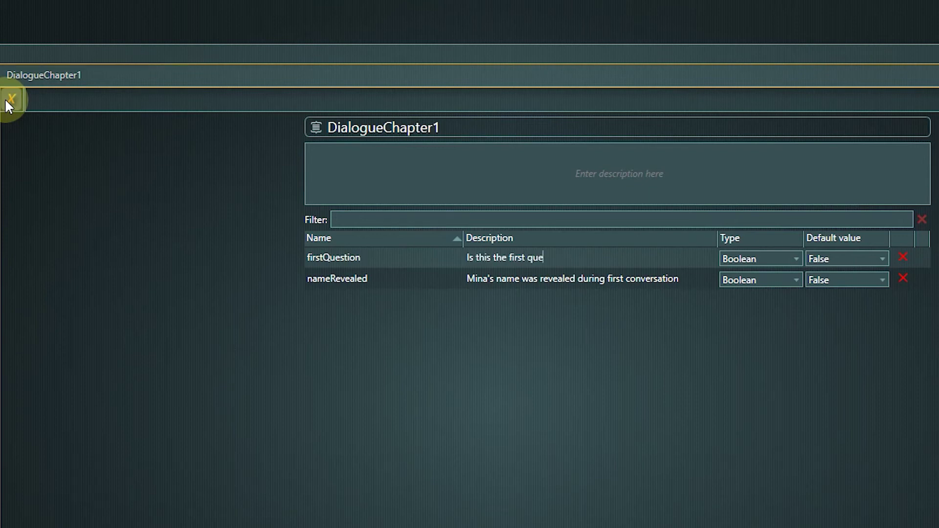
type("stion Mina asks in the Final confrontation")
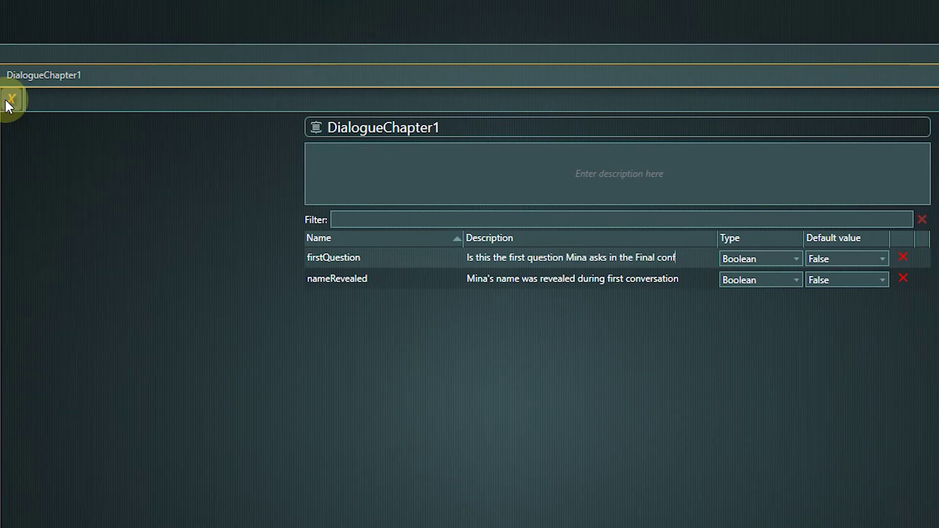
type("gue?")
left_click(883, 258)
left_click(857, 289)
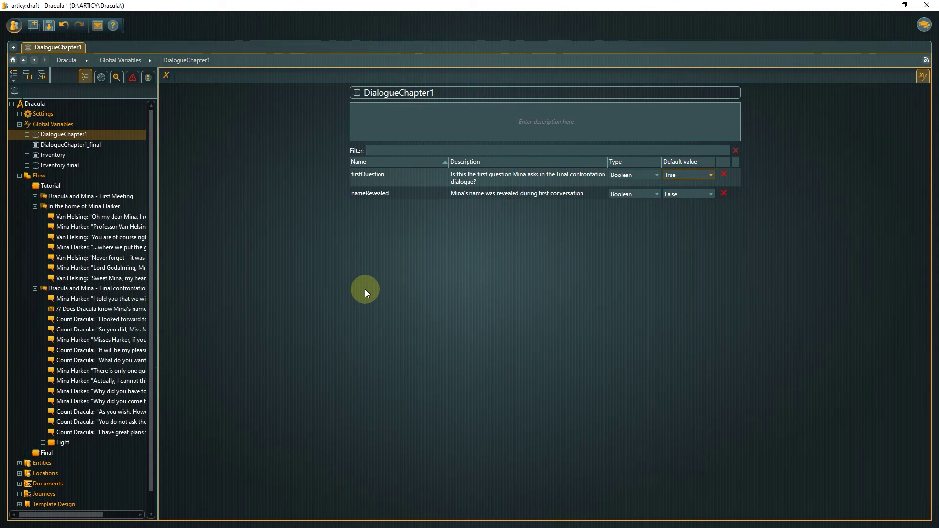
Add the condition DialogueChapter1.firstQuestion == false below the comment in the input pin of Mina's "That's all." fragment
double_click(94, 372)
left_click_drag(339, 330, 382, 196)
double_click(471, 326)
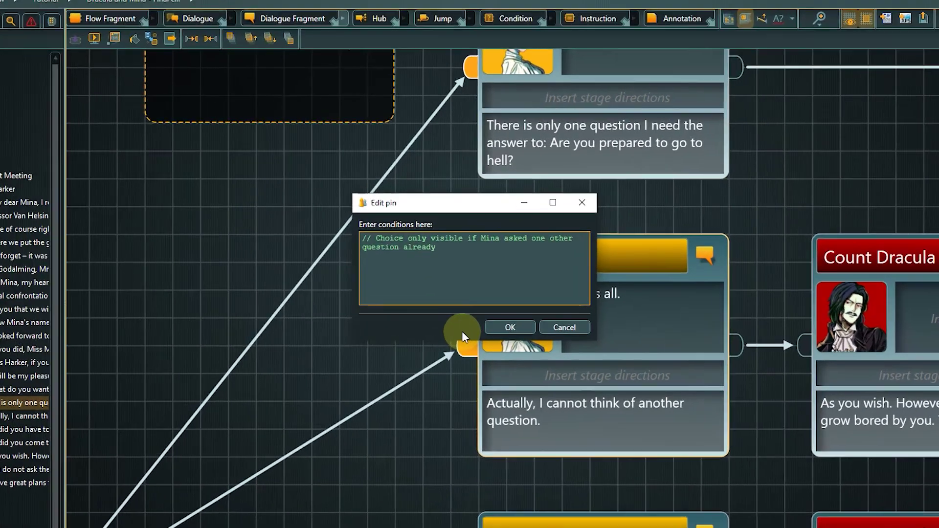
left_click(464, 251)
key("Return")
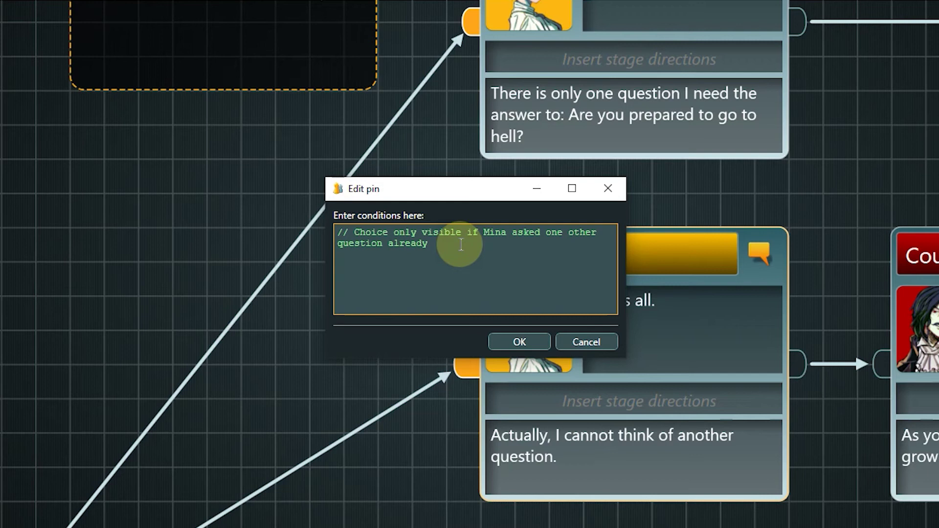
key("ctrl+space")
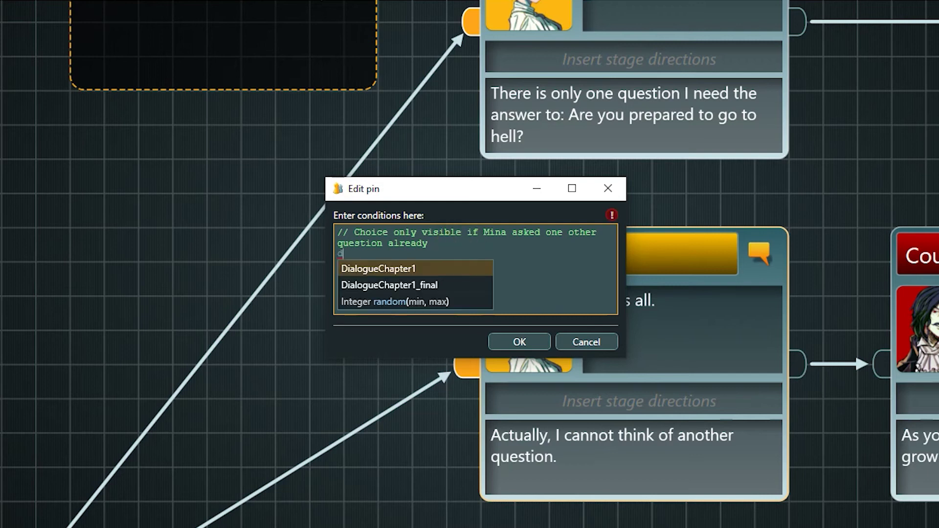
key("Return")
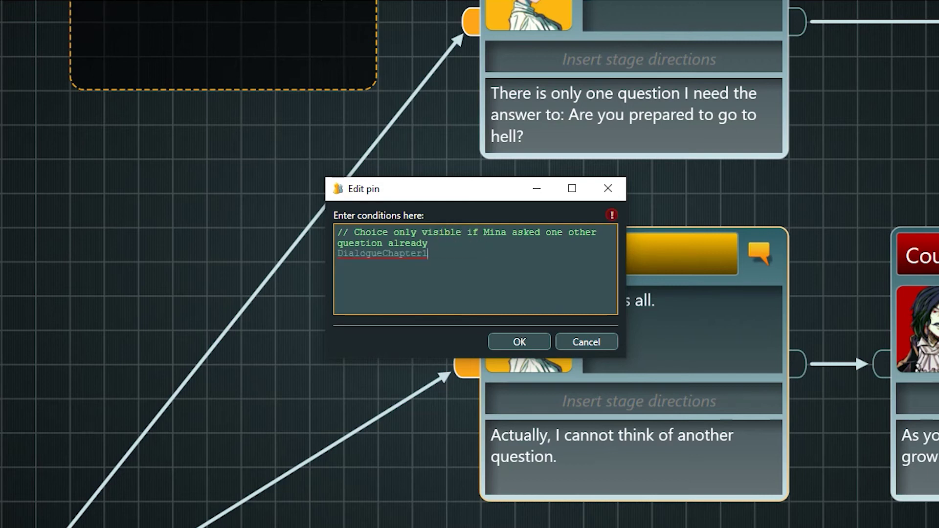
type(".")
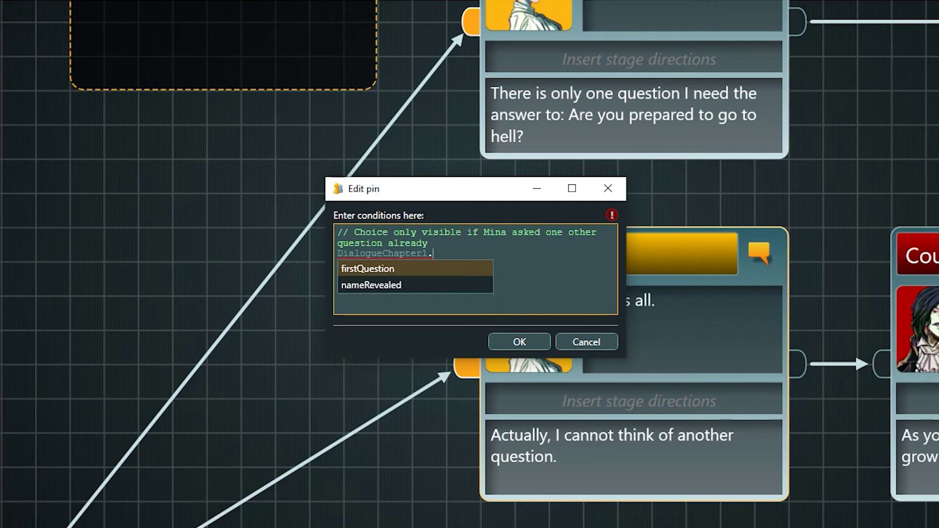
key("Return")
type("==")
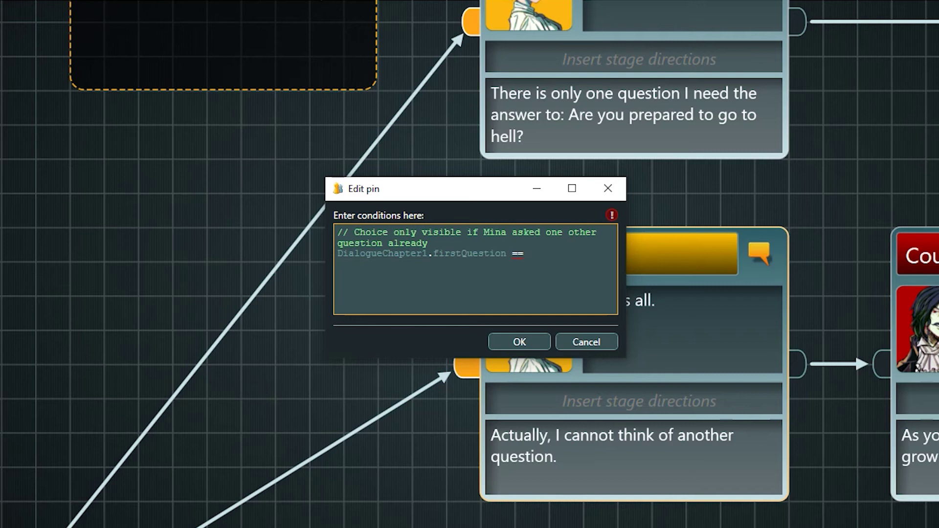
type("false")
left_click(521, 343)
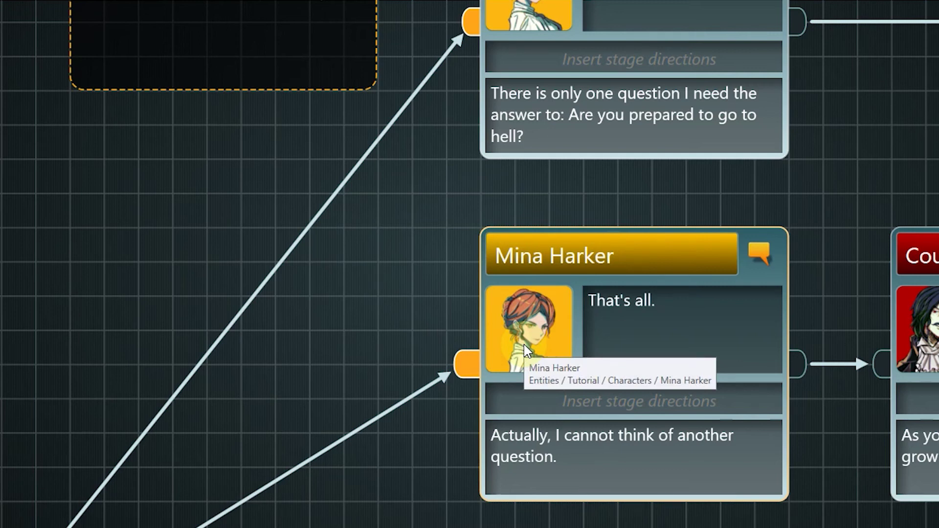
Add the instruction DialogueChapter1.firstQuestion = false below the comment in the output pin of the "Why did you kill my husband?" fragment
mouse_move(810, 525)
left_mouse_down()
mouse_move(654, 51)
mouse_move(659, 19)
left_mouse_up()
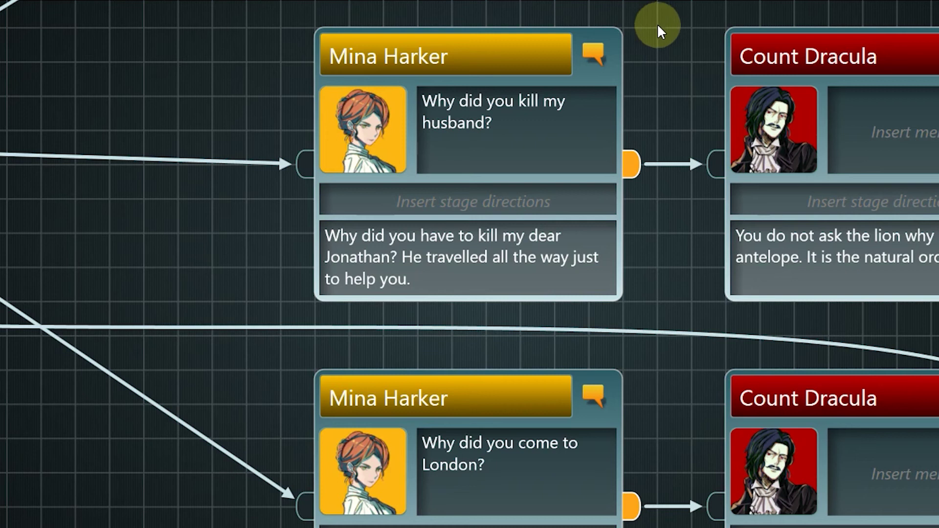
double_click(633, 158)
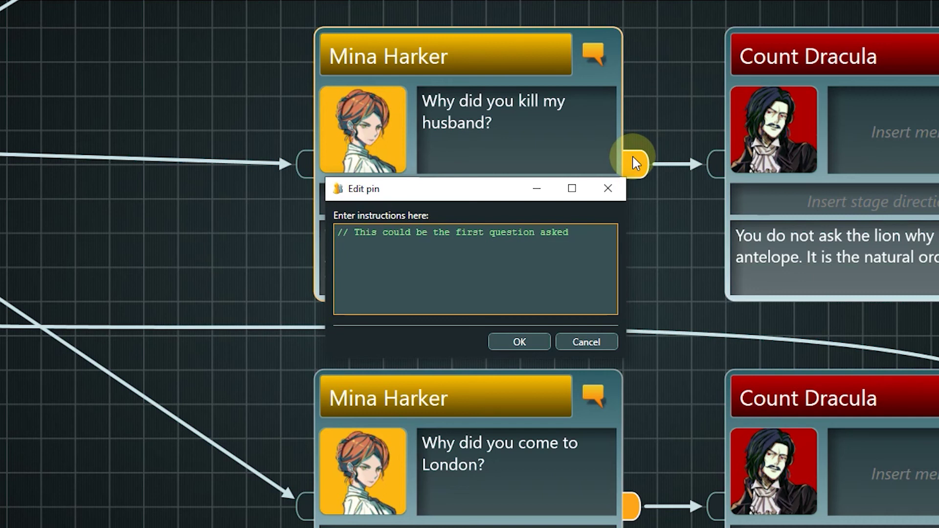
left_click(597, 234)
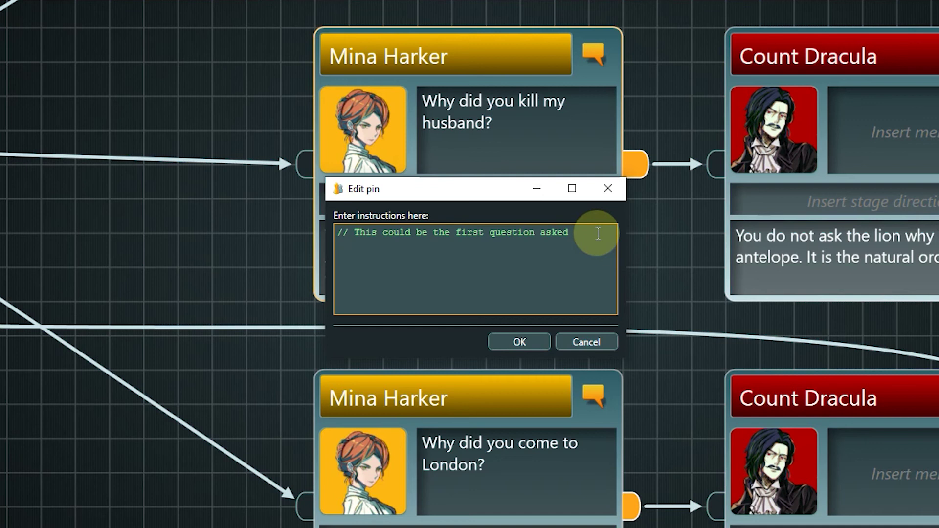
type("d")
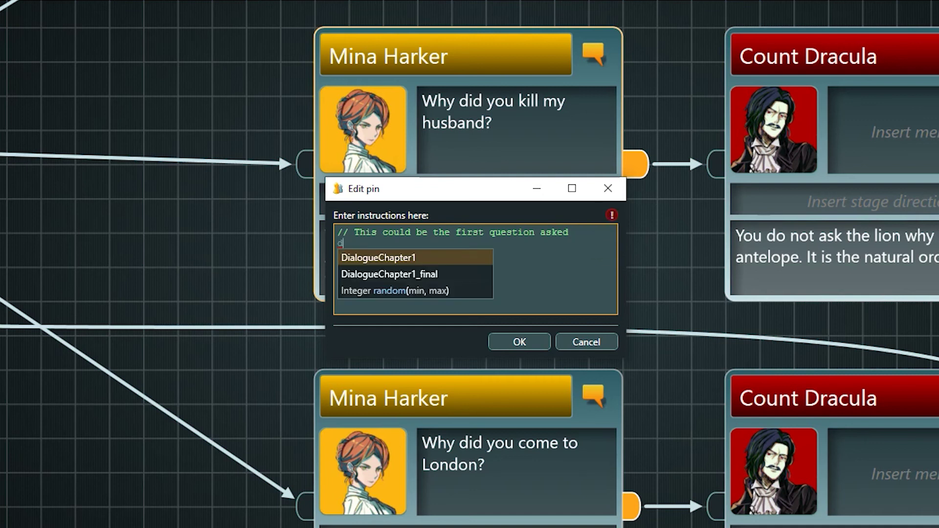
key("Return")
type(".")
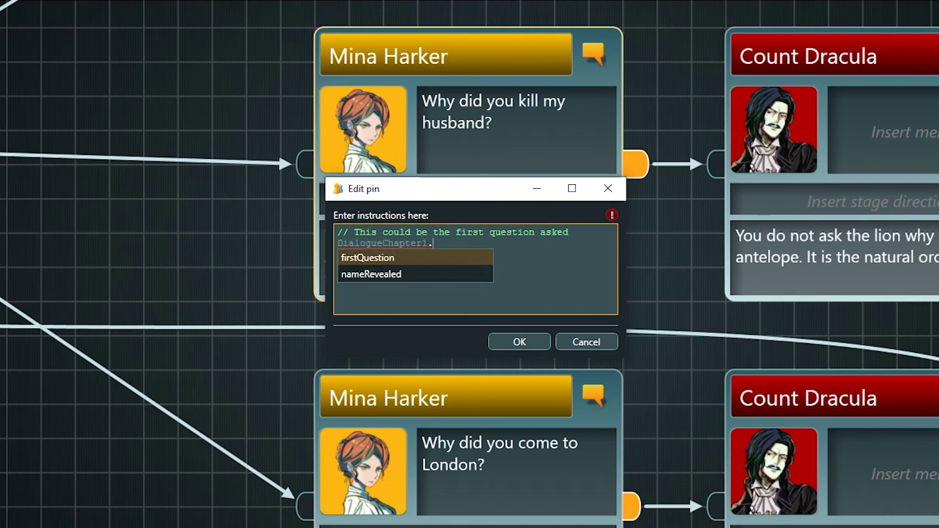
type("f")
key("Return")
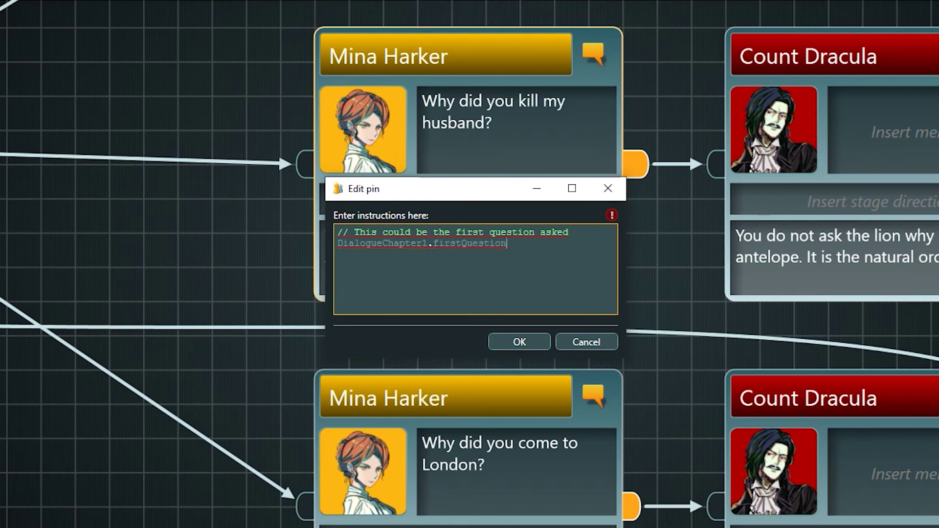
type("= false")
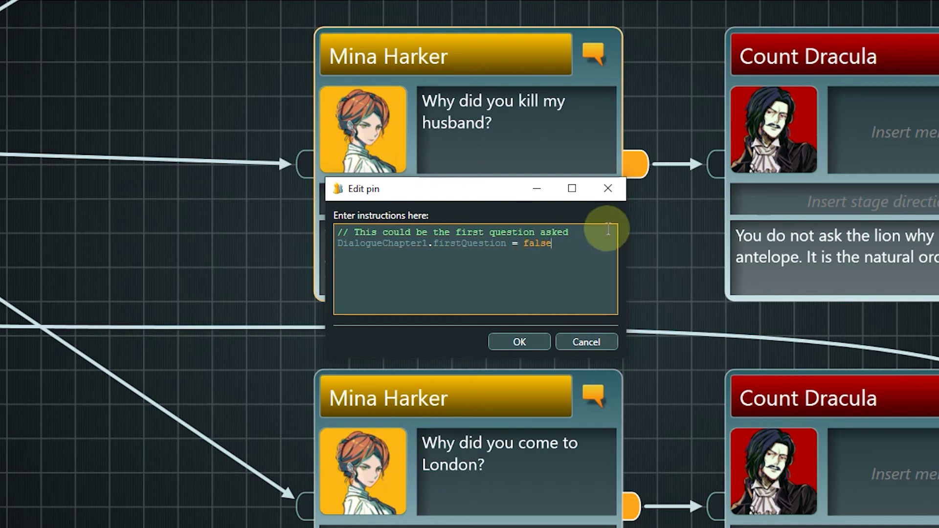
Copy the firstQuestion = false instruction below the comment in the output pin of the "Why did you come to London?" fragment
left_click_drag(569, 256, 307, 242)
key("ctrl+c")
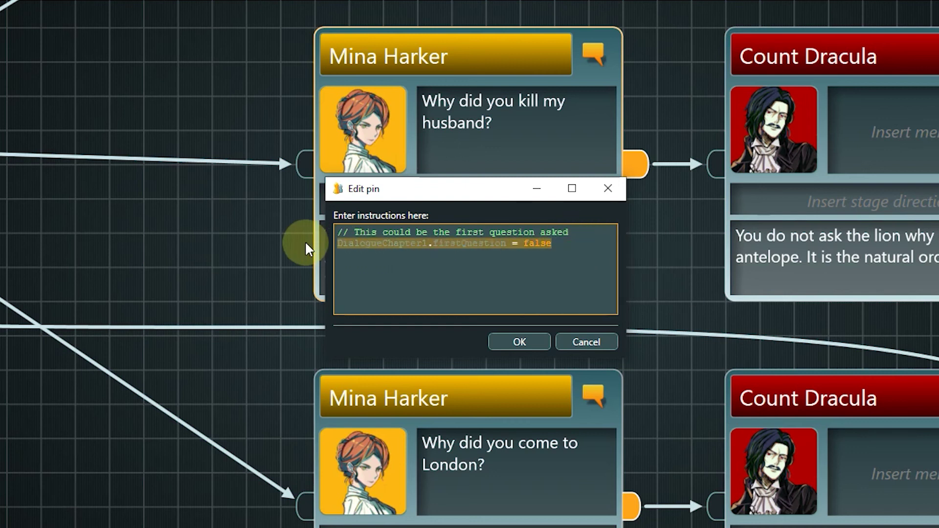
left_click(528, 339)
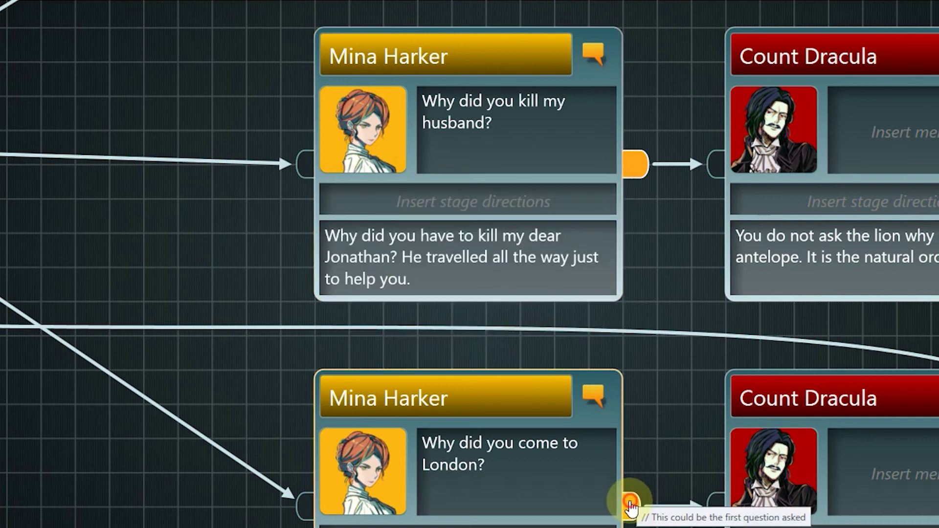
double_click(632, 505)
left_click(588, 233)
key("Return")
key("ctrl+v")
left_click(512, 342)
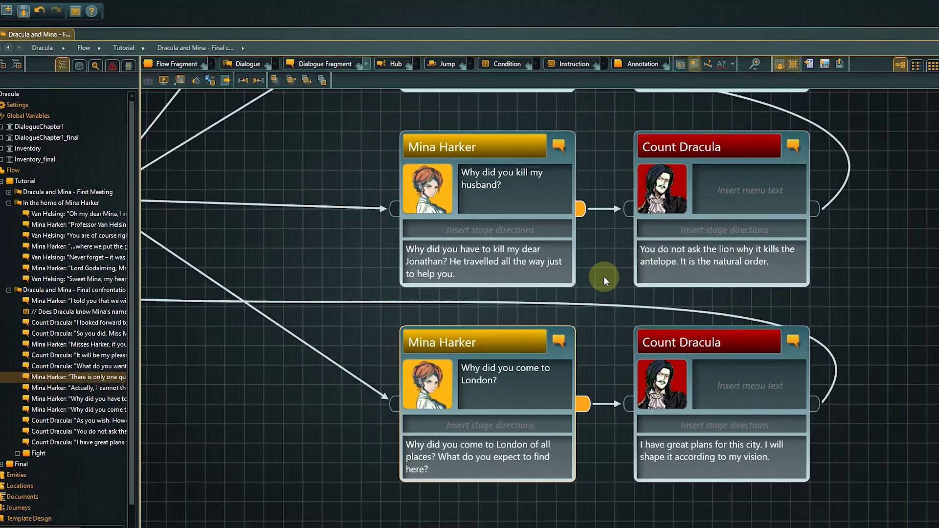
Start a journey simulation from Count Dracula's "What do you want to know?" fragment
scroll(604, 276, "down", 3)
left_click_drag(638, 184, 741, 244)
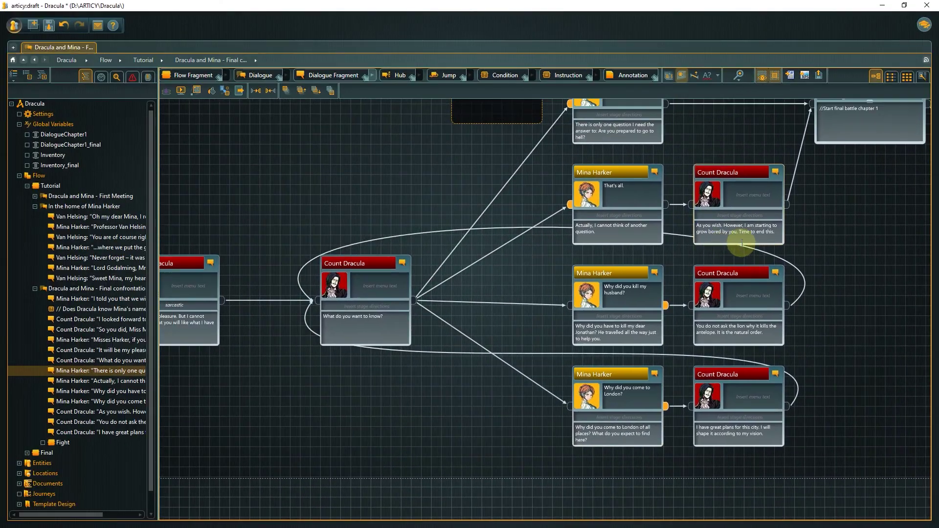
left_click_drag(857, 237, 869, 278)
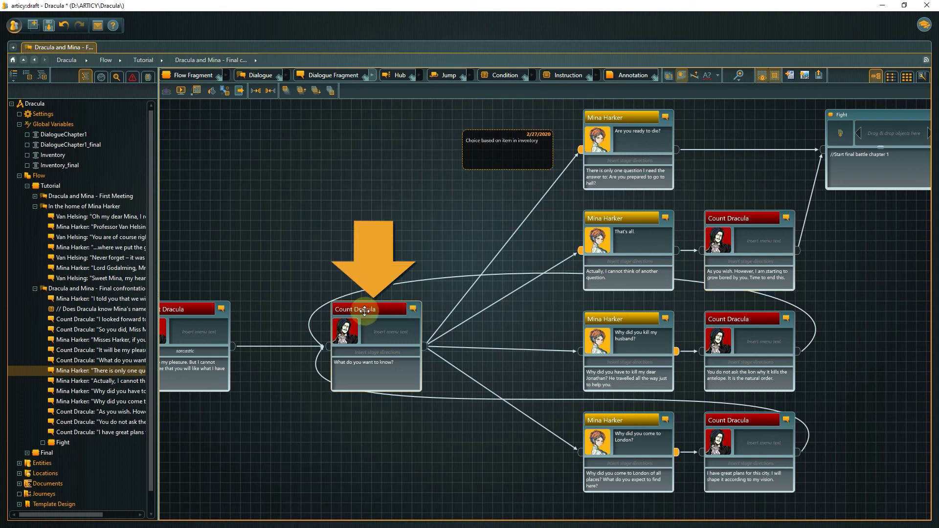
left_click(181, 92)
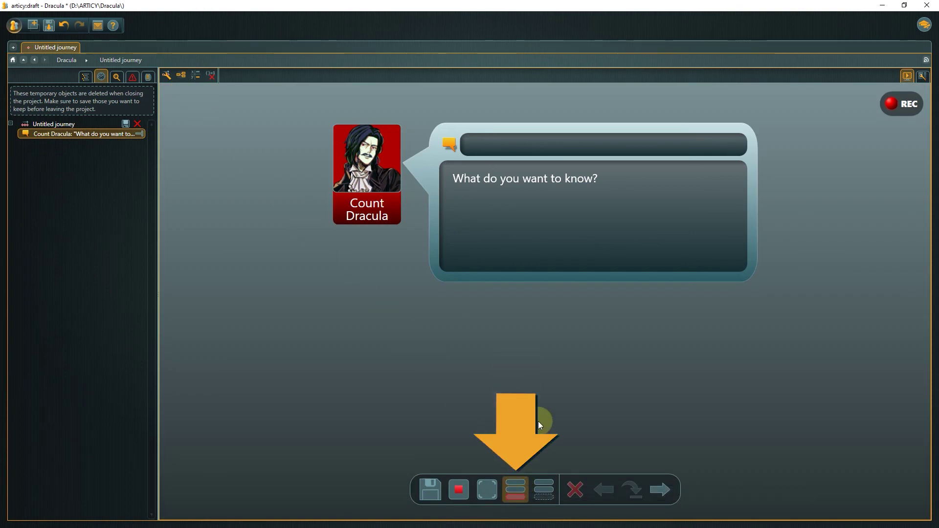
Advance the simulation to Mina's choices, choose "Why did you kill my husband?" and continue to that fragment's output pin instruction
left_click(656, 487)
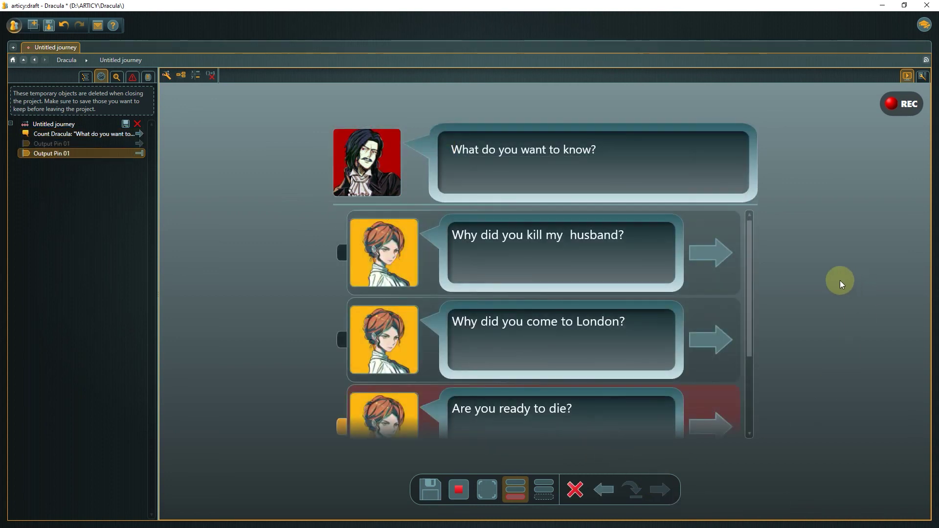
mouse_move(751, 320)
left_mouse_down()
mouse_move(740, 421)
mouse_move(740, 319)
mouse_move(750, 325)
left_mouse_up()
left_click(714, 258)
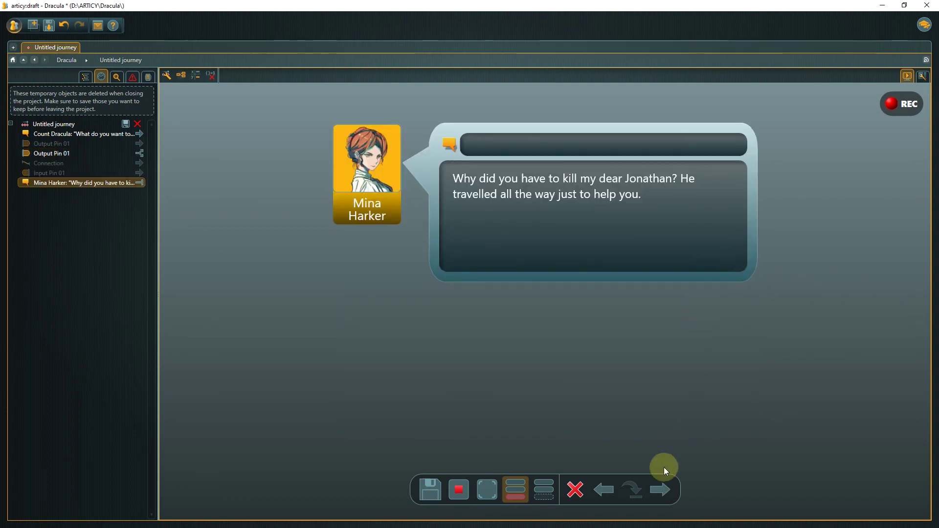
left_click(660, 494)
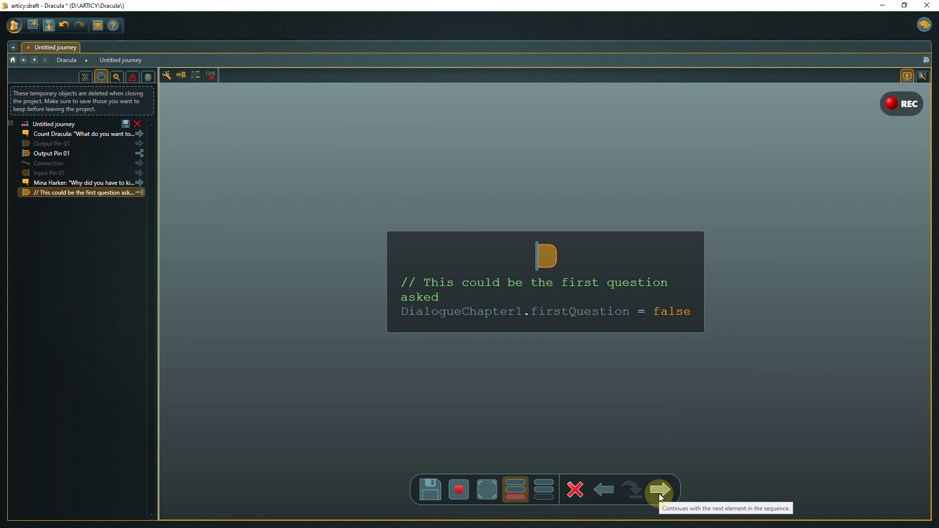
Continue the simulation through Count Dracula's lion and antelope answer and his repeated question, back to Mina's list of choices
left_click(660, 491)
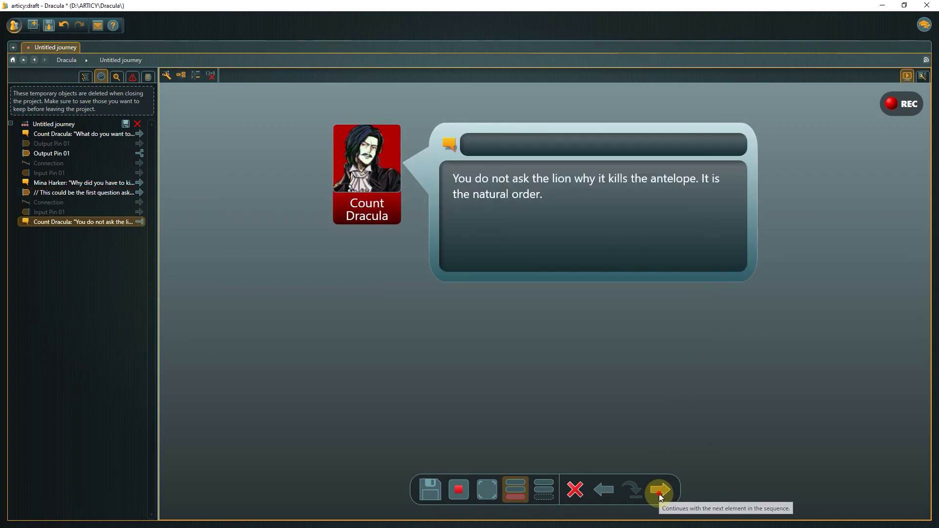
left_click(659, 492)
left_click(660, 492)
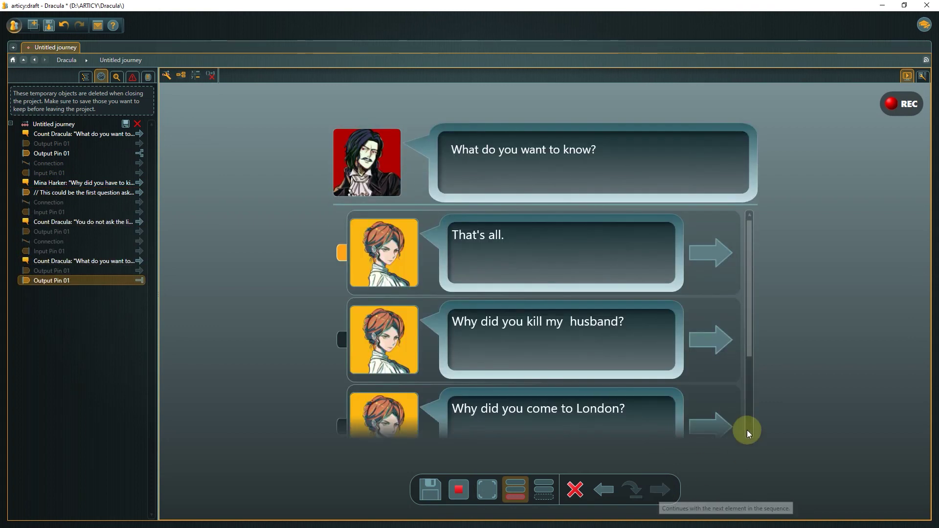
mouse_move(750, 236)
left_mouse_down()
mouse_move(752, 317)
mouse_move(756, 230)
left_mouse_up()
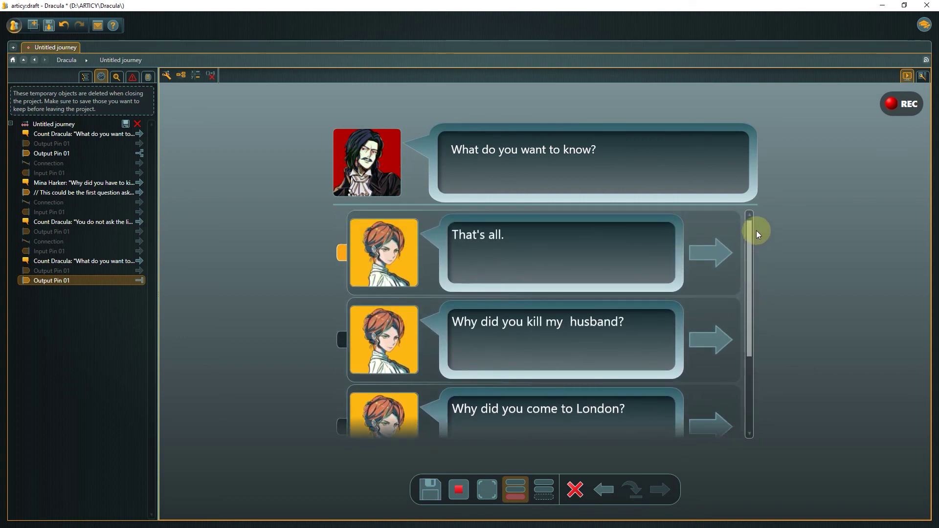
Choose Mina's "That's all." option and continue past its condition and her line to Count Dracula's "As you wish" reply
left_click(706, 251)
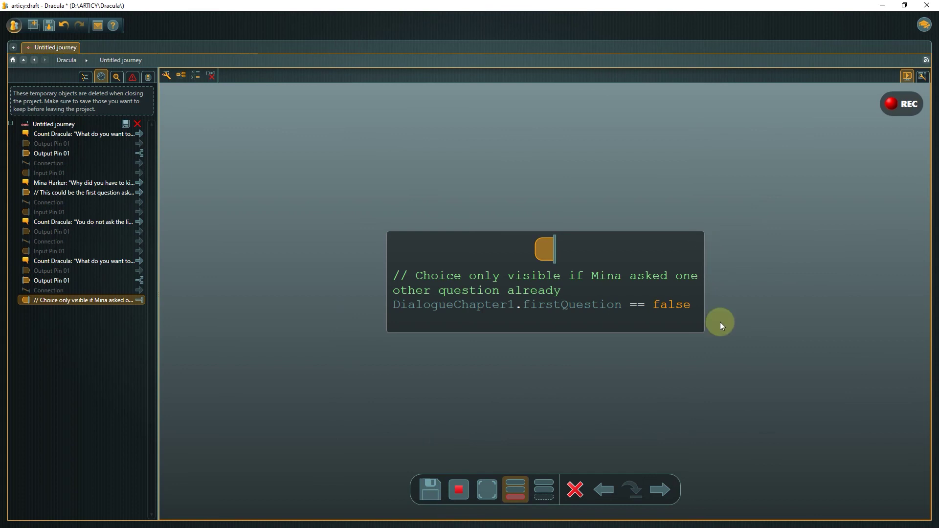
left_click(660, 489)
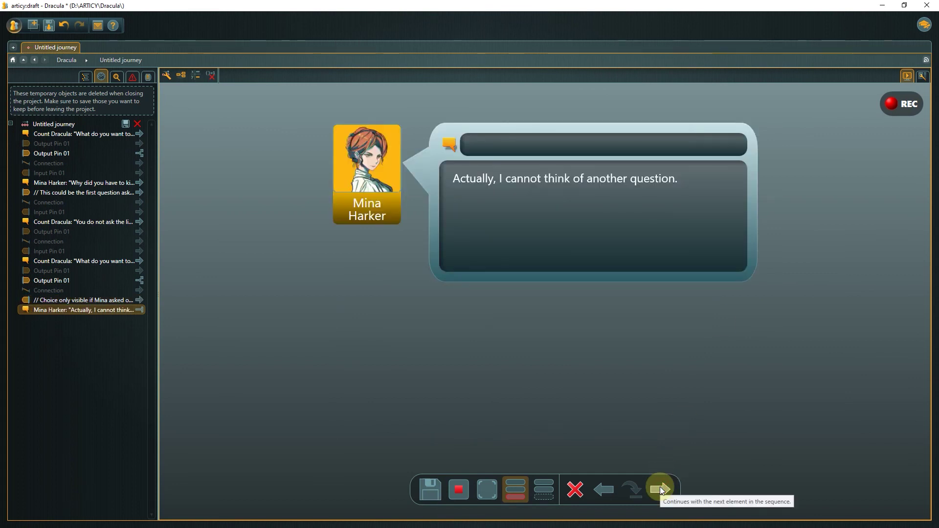
left_click(660, 489)
left_click(660, 489)
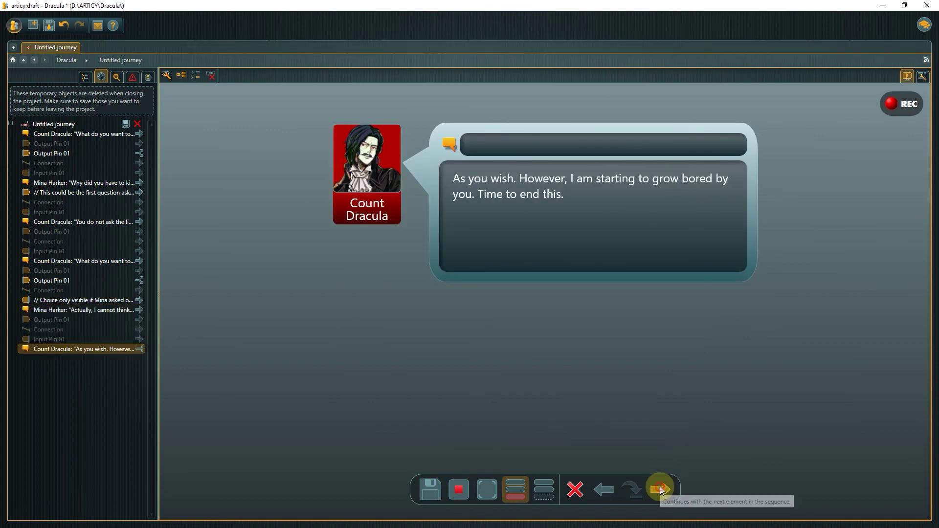